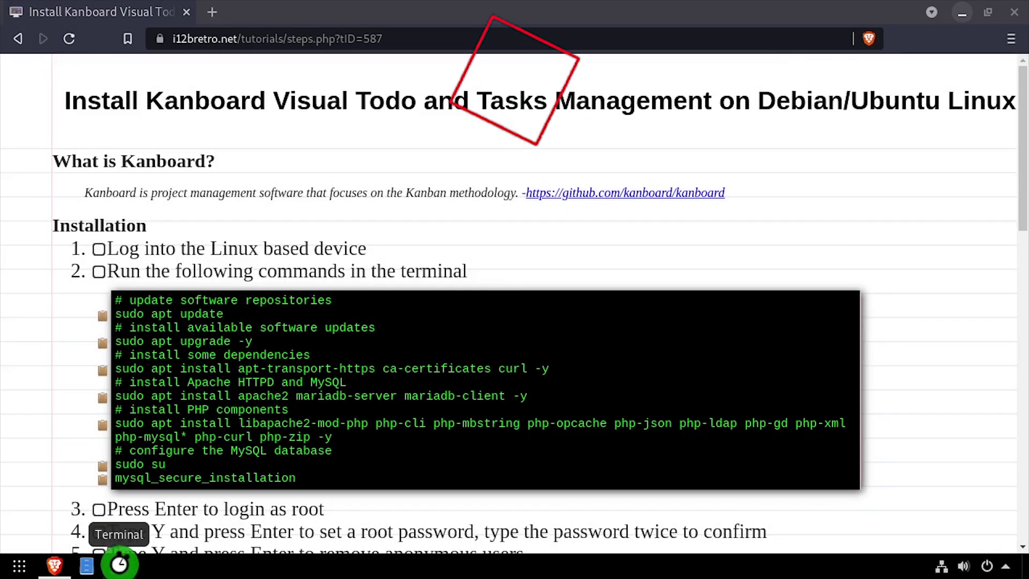
- Update the package lists with sudo apt update in a terminal snapped to the right half
{"action": "left_click", "coordinate": [119, 565]}
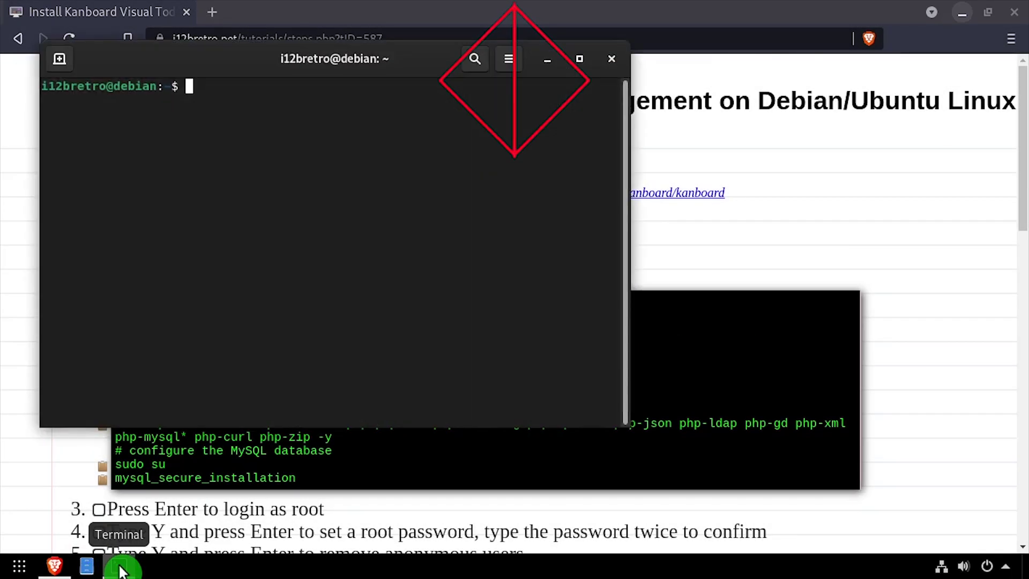
{"action": "key", "text": "super+Right"}
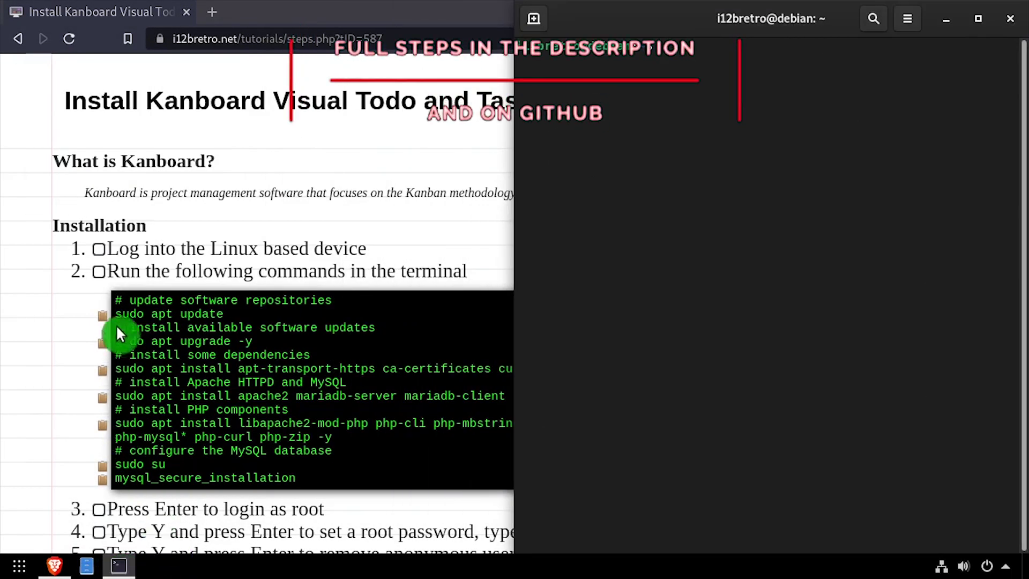
{"action": "left_click", "coordinate": [106, 320]}
{"action": "key", "text": "alt+Tab"}
{"action": "type", "text": "sudo apt update"}
{"action": "key", "text": "Return"}
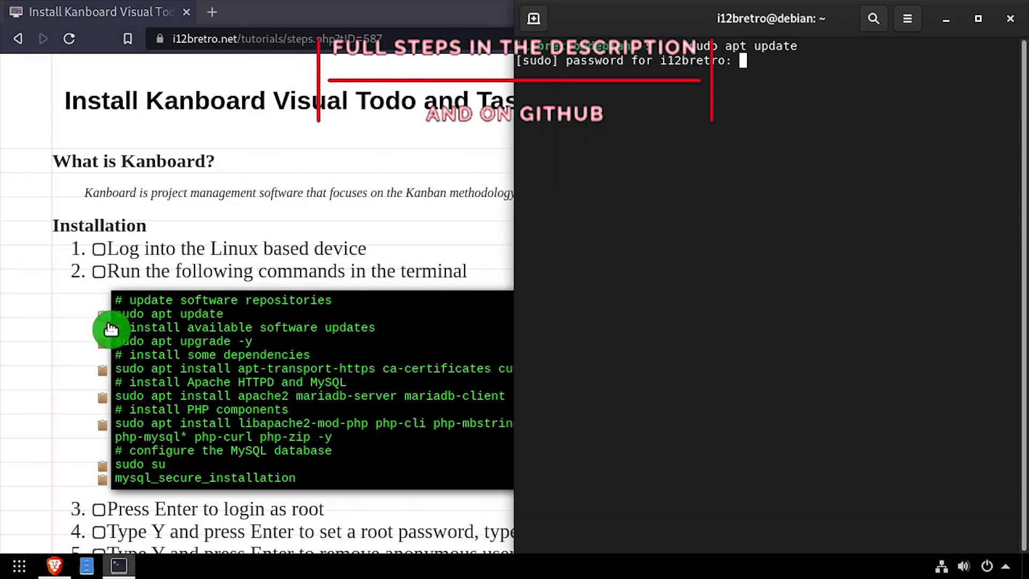
{"action": "key", "text": "Return"}
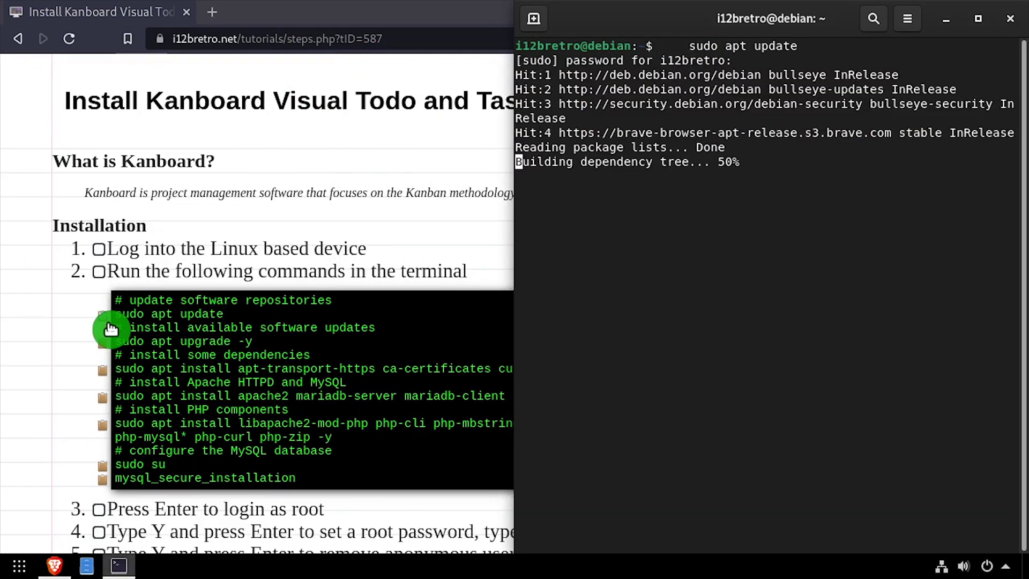
- Install the prerequisite dependency packages from the tutorial
{"action": "left_click", "coordinate": [102, 369]}
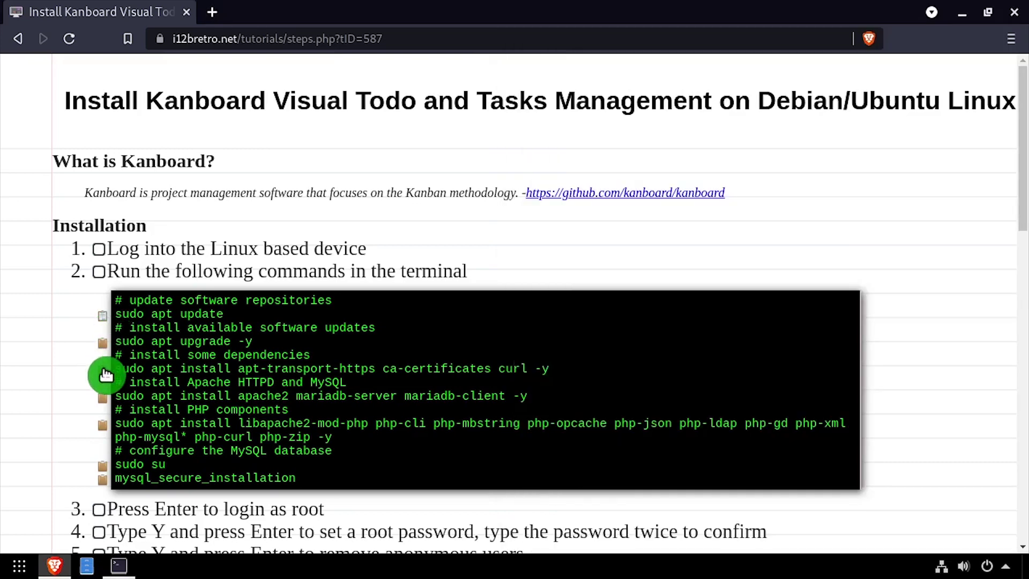
{"action": "key", "text": "alt+Tab"}
{"action": "type", "text": "sudo apt install apt-transport-https ca-certificates curl -y"}
{"action": "key", "text": "Return"}
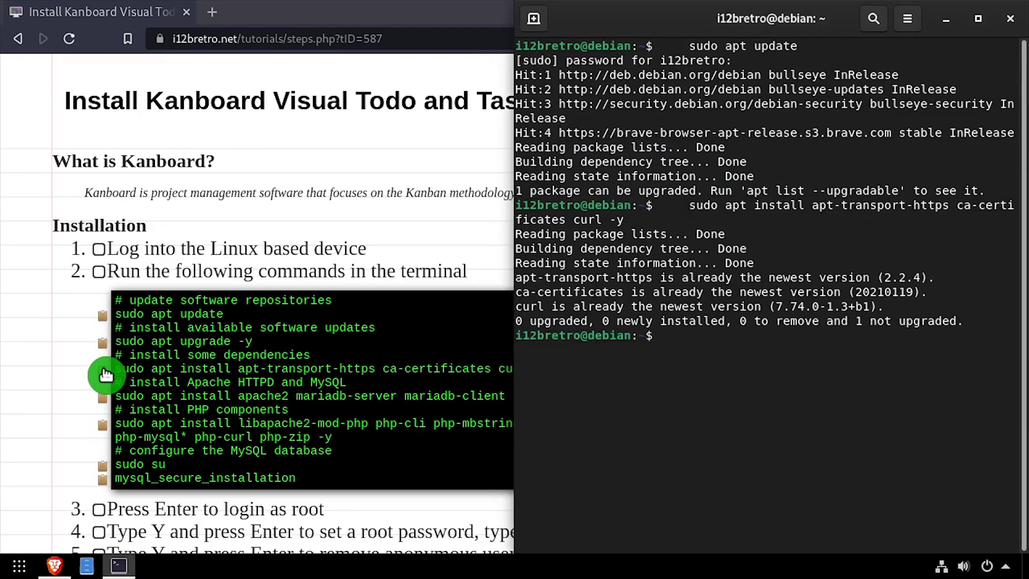
- Install Apache and the MariaDB server and client packages
{"action": "left_click", "coordinate": [110, 400]}
{"action": "key", "text": "alt+Tab"}
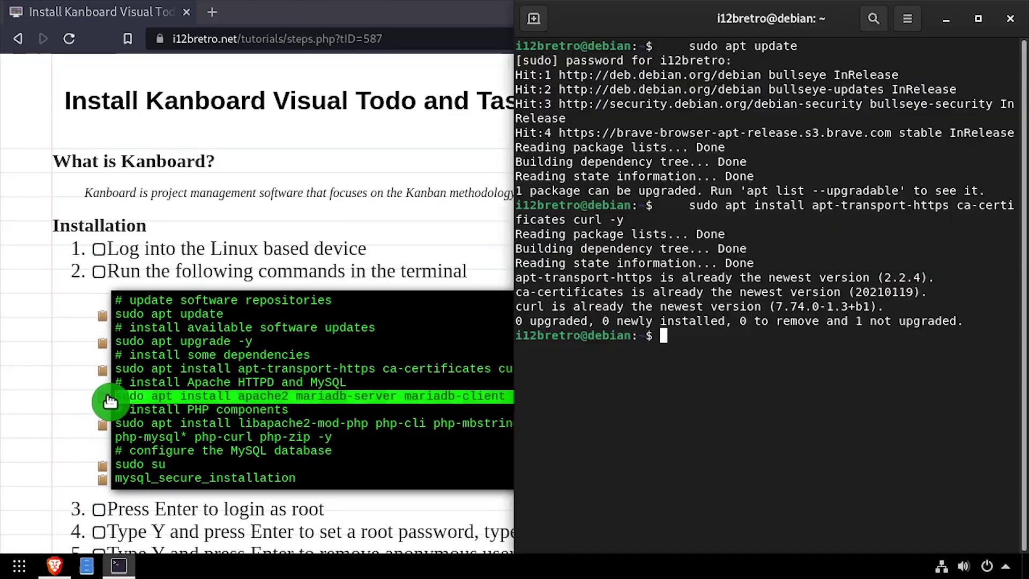
{"action": "key", "text": "ctrl+shift+v"}
{"action": "key", "text": "Return"}
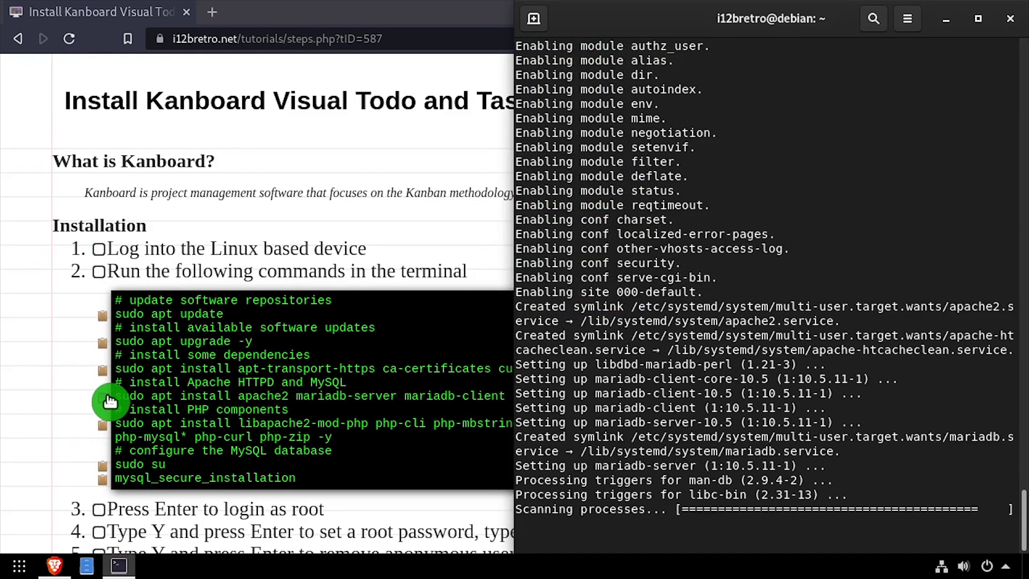
- Install the PHP components required by Kanboard
{"action": "left_click", "coordinate": [103, 437]}
{"action": "key", "text": "alt+Tab"}
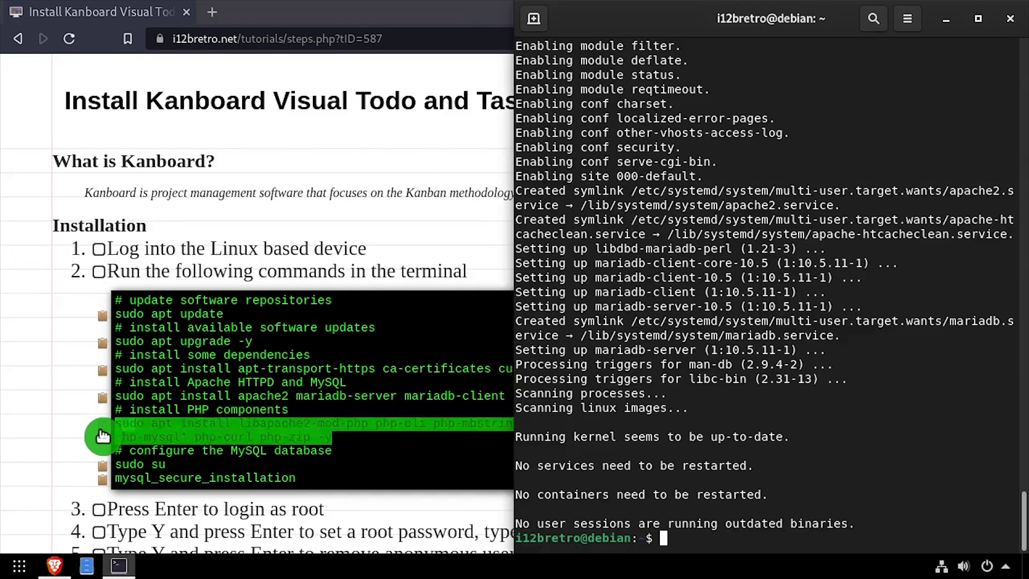
{"action": "type", "text": "sudo apt install libapache2-mod-php php-cli php-mbstring php-opcache php-json php-ldap php-gd php-xml php-mysql* php-curl php-zip -y"}
{"action": "key", "text": "Return"}
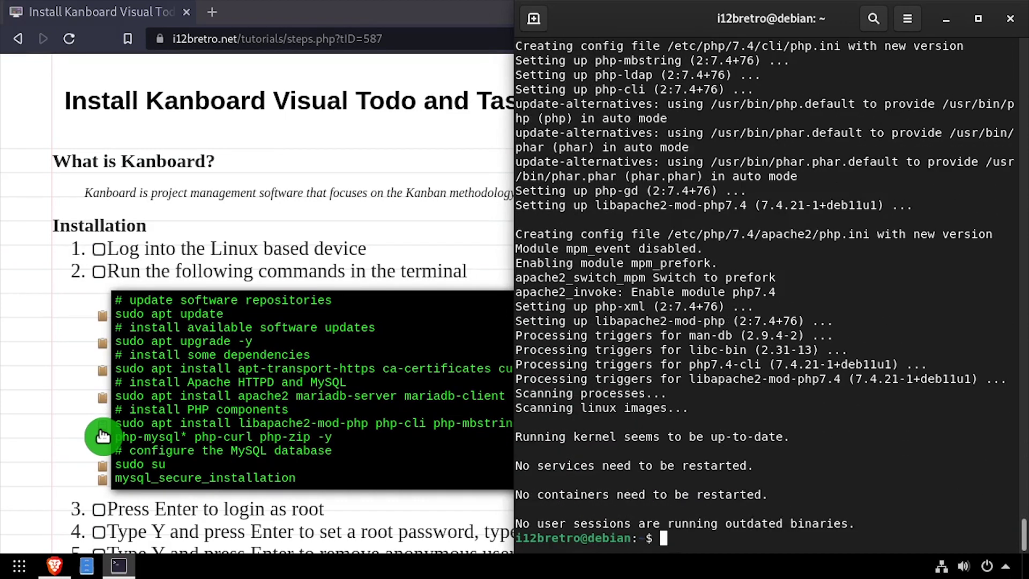
{"action": "left_click", "coordinate": [103, 463]}
- Become root with sudo su and start mysql_secure_installation
{"action": "key", "text": "alt+Tab"}
{"action": "type", "text": "sudo su"}
{"action": "key", "text": "Return"}
{"action": "left_click", "coordinate": [103, 465]}
{"action": "left_click", "coordinate": [109, 479]}
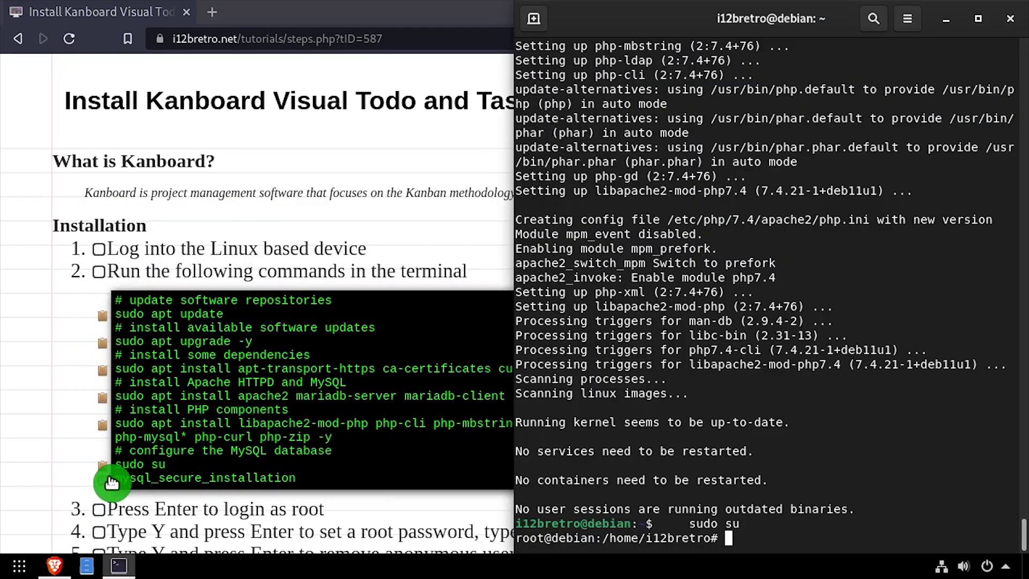
{"action": "key", "text": "alt+Tab"}
{"action": "type", "text": "mysql_secure_installation"}
{"action": "key", "text": "Return"}
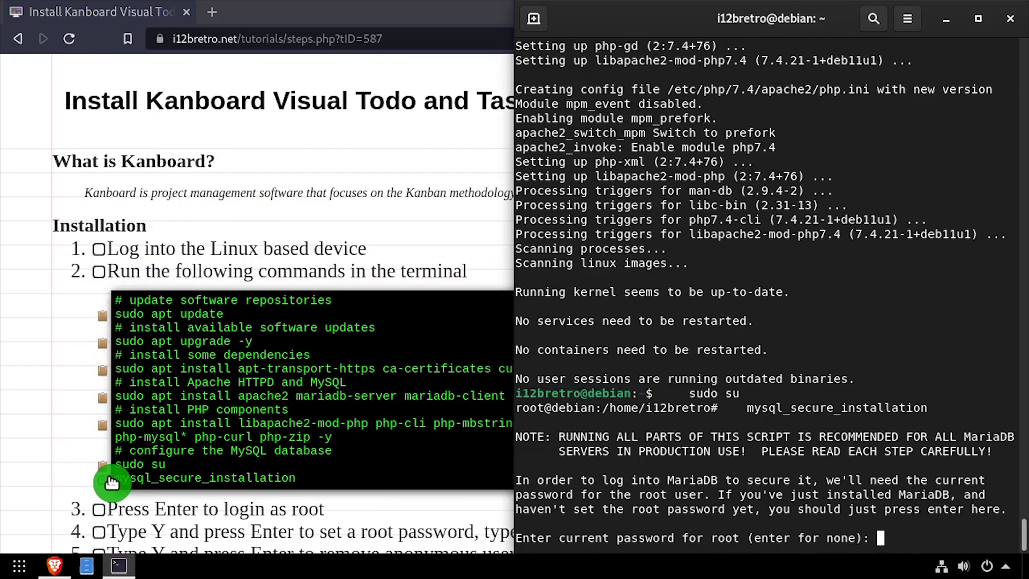
- Set a new MariaDB root password, remove anonymous users and disallow remote root login
{"action": "key", "text": "Return"}
{"action": "key", "text": "Return"}
{"action": "key", "text": "Return"}
{"action": "key", "text": "Return"}
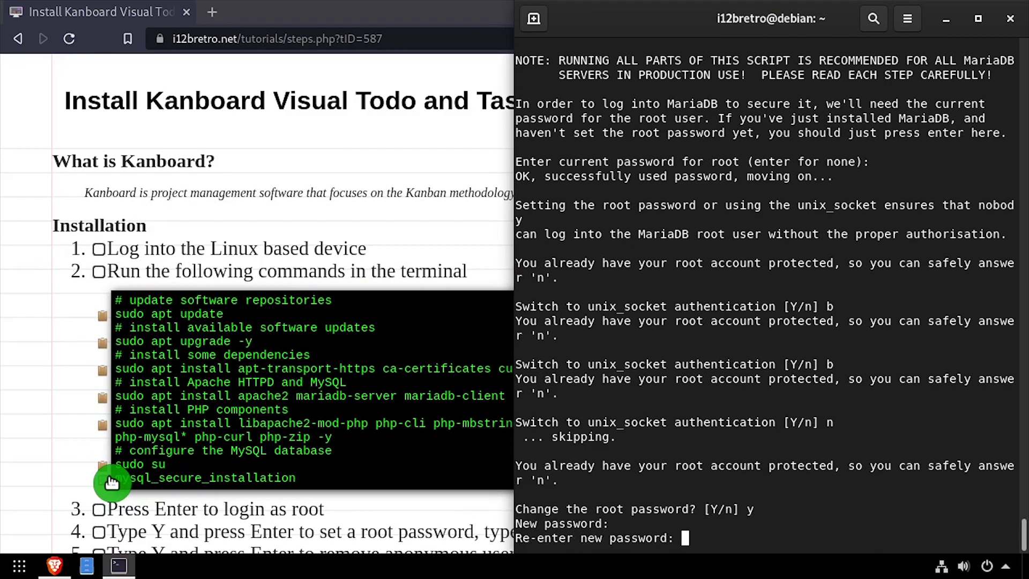
{"action": "key", "text": "Return"}
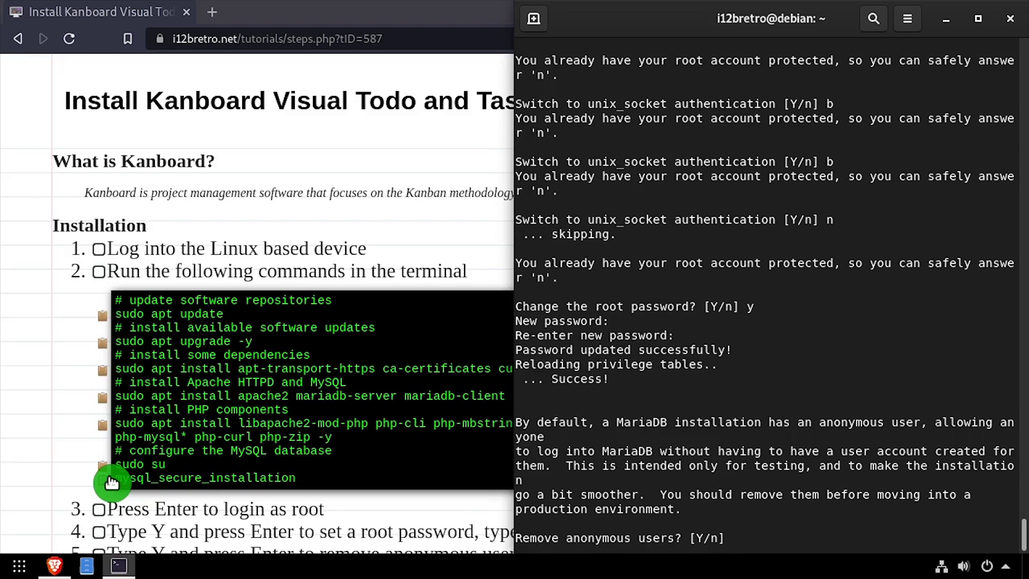
{"action": "key", "text": "Return"}
{"action": "key", "text": "Return"}
{"action": "key", "text": "Return"}
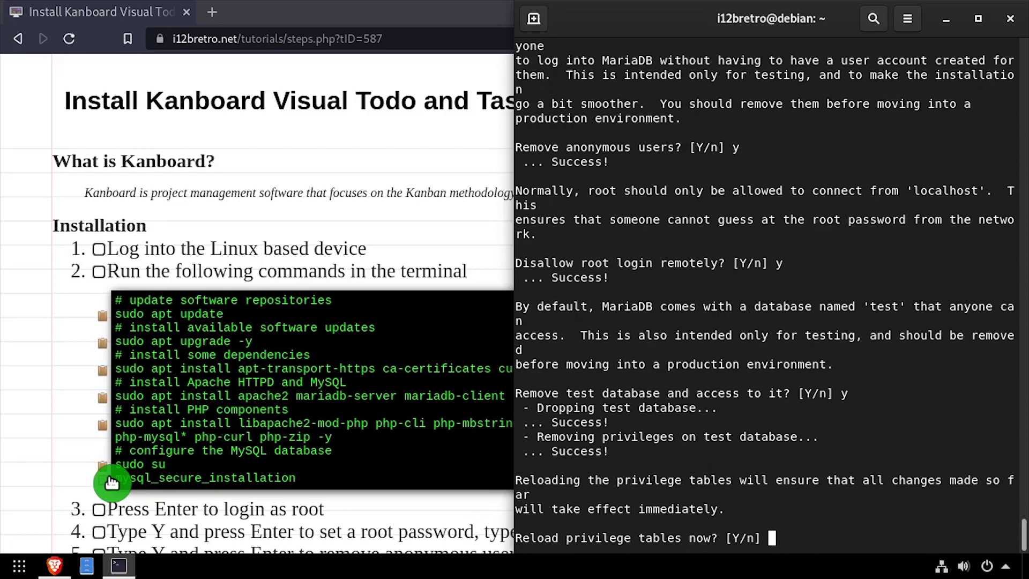
{"action": "key", "text": "Return"}
{"action": "scroll", "coordinate": [112, 482], "scroll_direction": "down", "scroll_amount": 2}
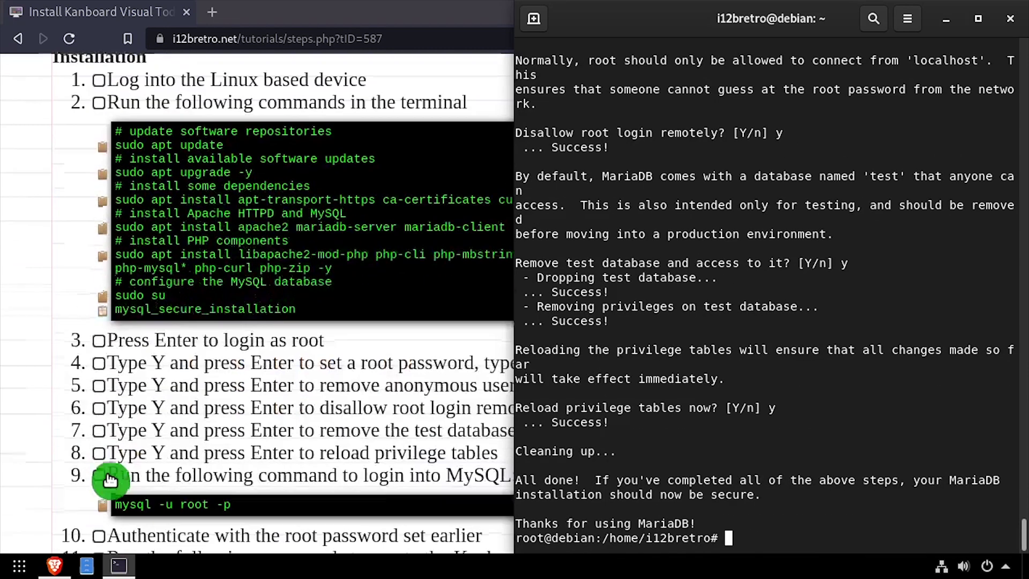
- Log into the MariaDB monitor as root with mysql -u root -p
{"action": "left_click", "coordinate": [111, 507]}
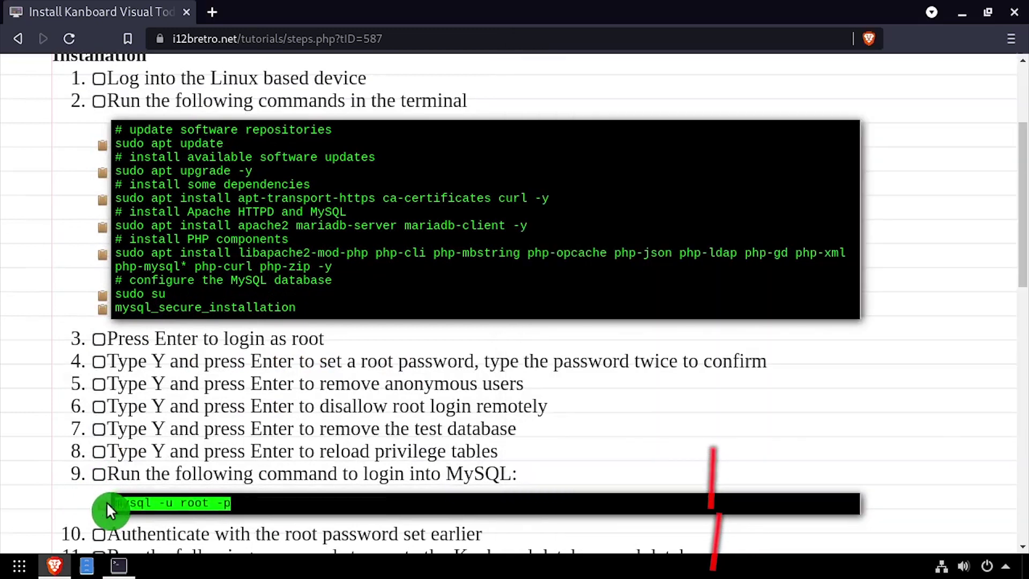
{"action": "key", "text": "alt+Tab"}
{"action": "key", "text": "ctrl+shift+v"}
{"action": "key", "text": "Return"}
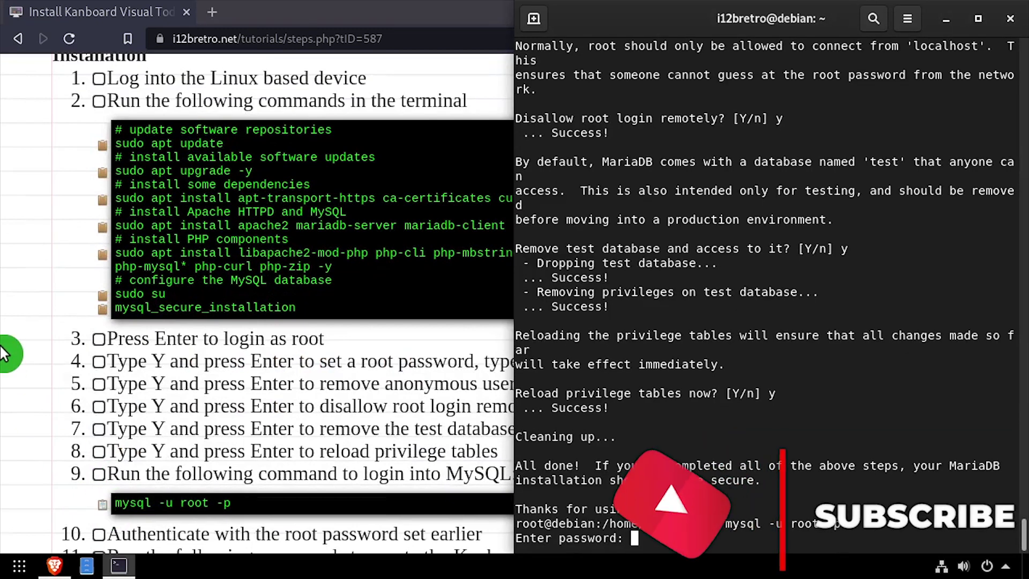
{"action": "key", "text": "Return"}
{"action": "scroll", "coordinate": [9, 352], "scroll_direction": "down", "scroll_amount": 2}
{"action": "scroll", "coordinate": [14, 352], "scroll_direction": "down", "scroll_amount": 1}
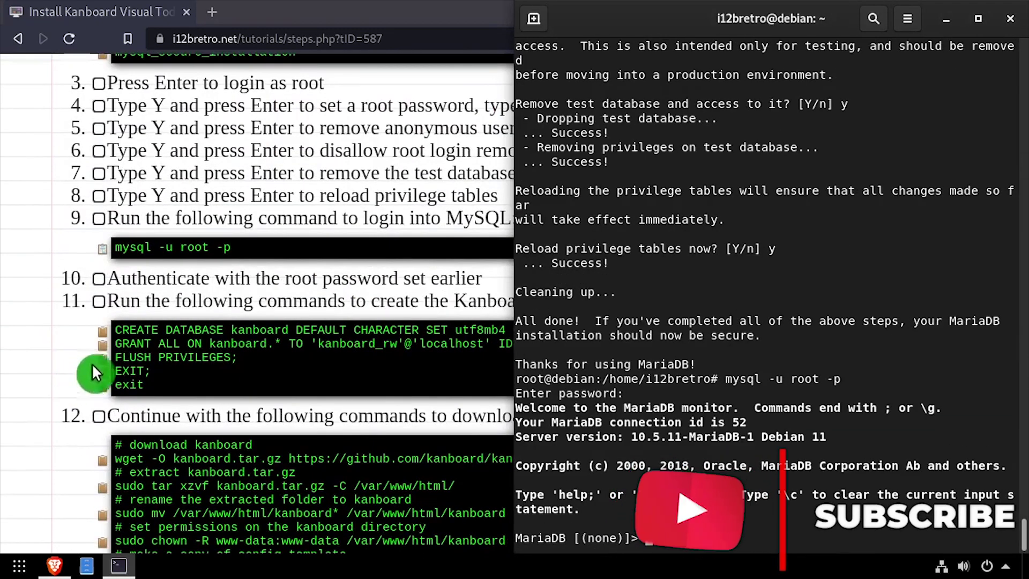
- Create the kanboard database and grant all rights on it to kanboard_rw at localhost
{"action": "left_click", "coordinate": [102, 290]}
{"action": "key", "text": "alt+Tab"}
{"action": "key", "text": "ctrl+shift+v"}
{"action": "key", "text": "Return"}
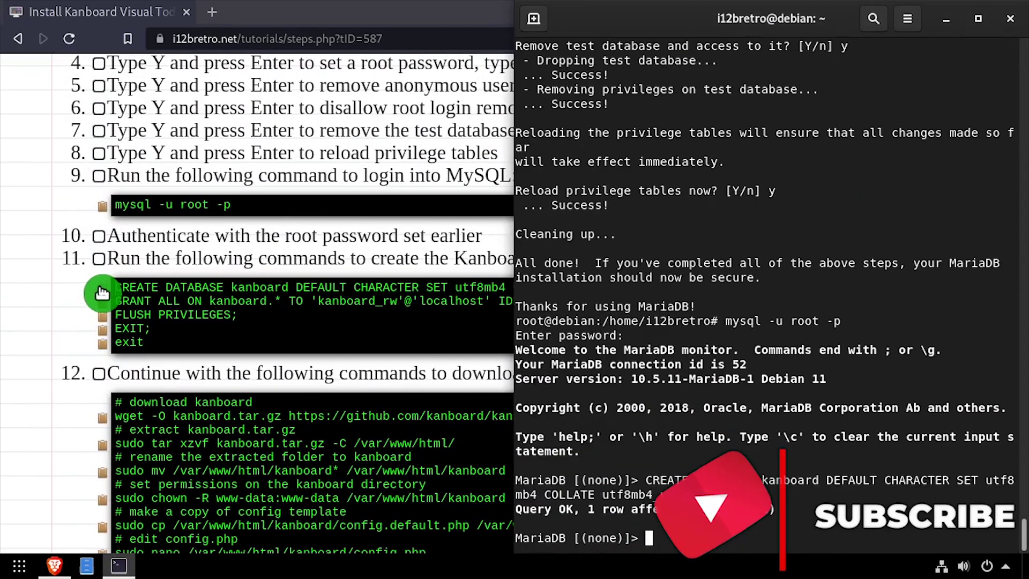
{"action": "key", "text": "alt+Tab"}
{"action": "left_click", "coordinate": [102, 303]}
{"action": "key", "text": "alt+Tab"}
{"action": "key", "text": "ctrl+shift+v"}
{"action": "key", "text": "Return"}
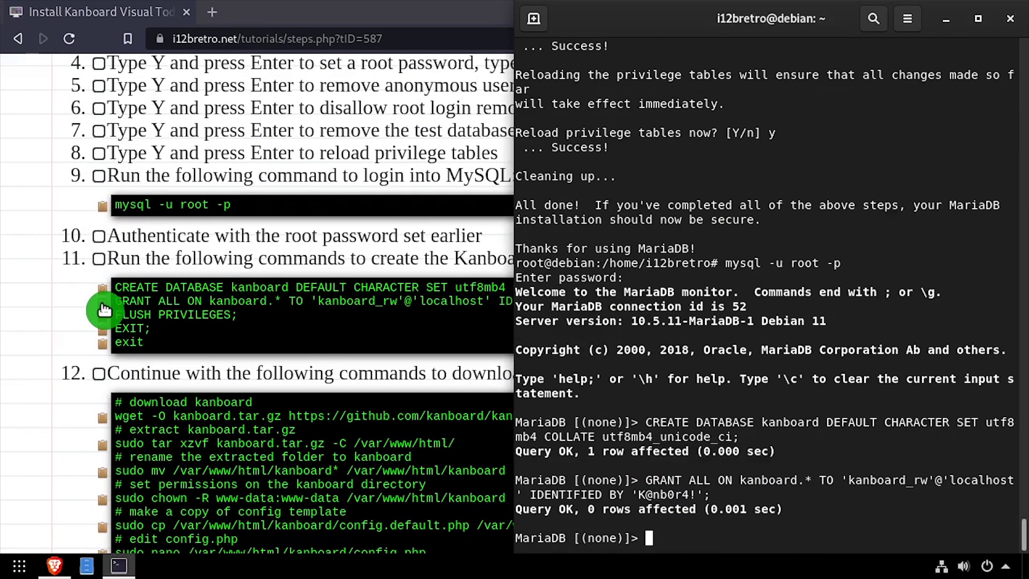
- Flush privileges, exit the MariaDB monitor and the root shell, and clear the screen
{"action": "left_click", "coordinate": [106, 315]}
{"action": "key", "text": "alt+Tab"}
{"action": "type", "text": "FLUSH PRIVILEGES;"}
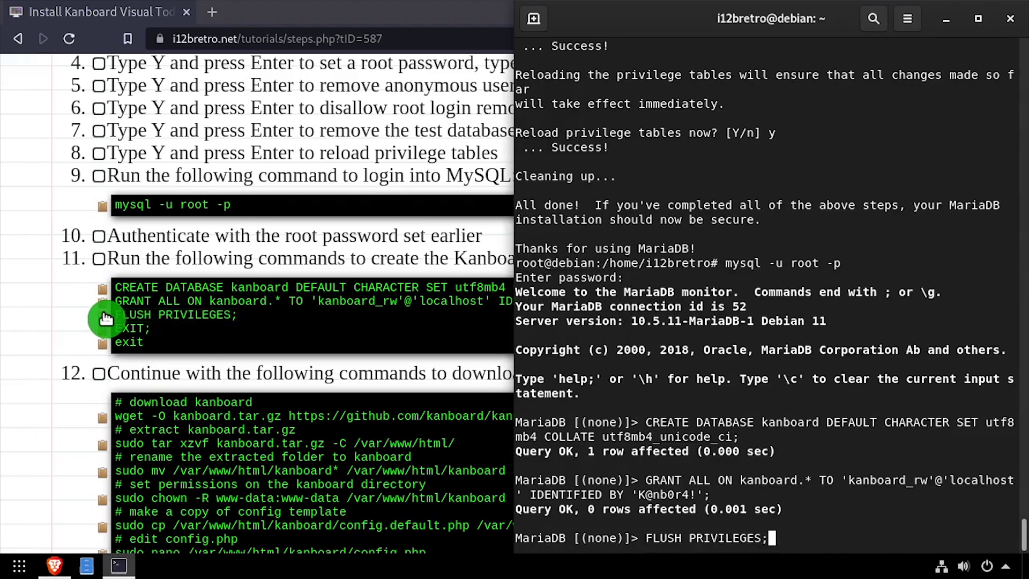
{"action": "key", "text": "Return"}
{"action": "type", "text": "it"}
{"action": "key", "text": "Return"}
{"action": "type", "text": "exi"}
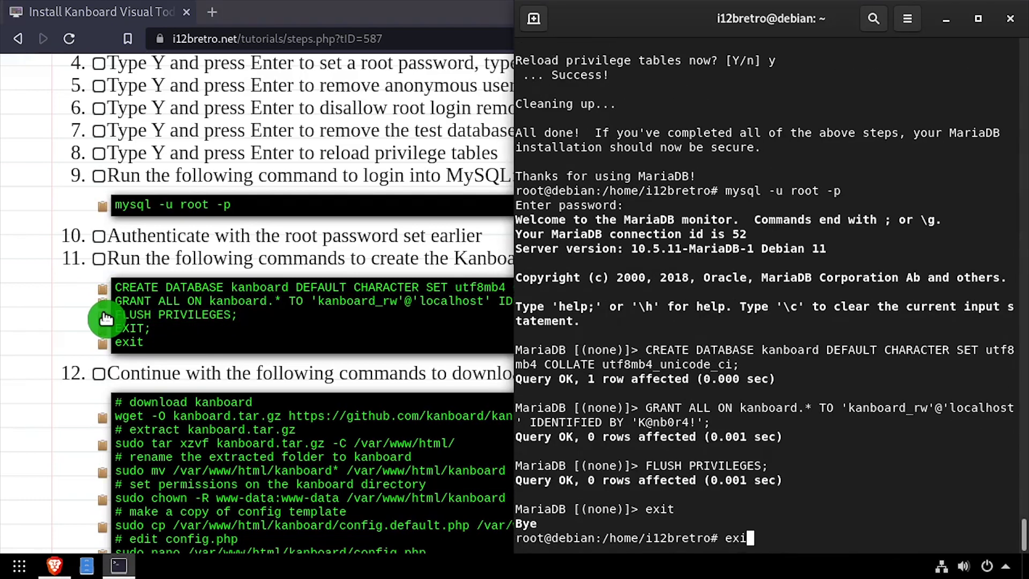
{"action": "type", "text": "t"}
{"action": "key", "text": "Return"}
{"action": "type", "text": "ear"}
{"action": "key", "text": "Return"}
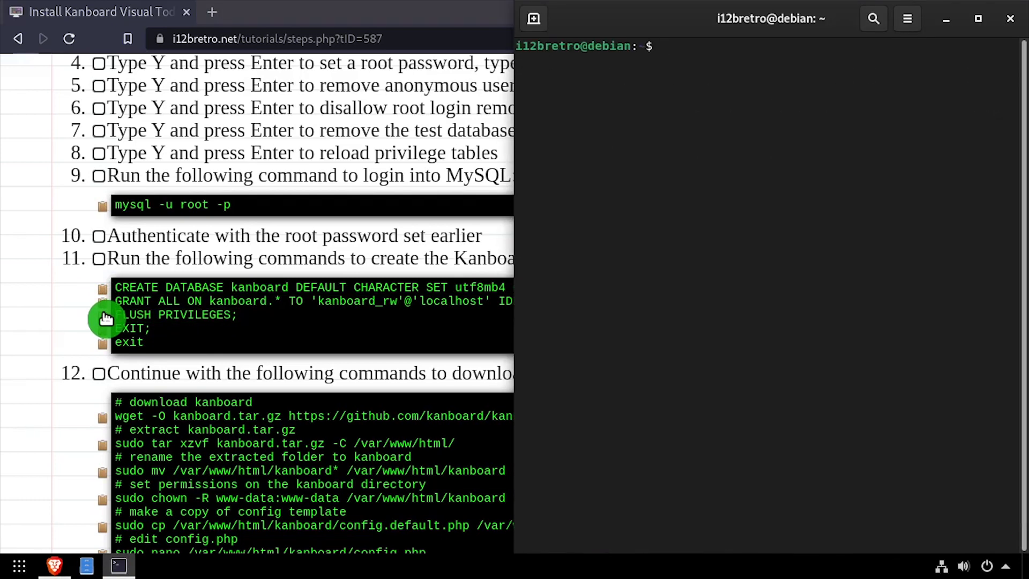
{"action": "scroll", "coordinate": [86, 375], "scroll_direction": "down", "scroll_amount": 3}
{"action": "scroll", "coordinate": [86, 383], "scroll_direction": "down", "scroll_amount": 4}
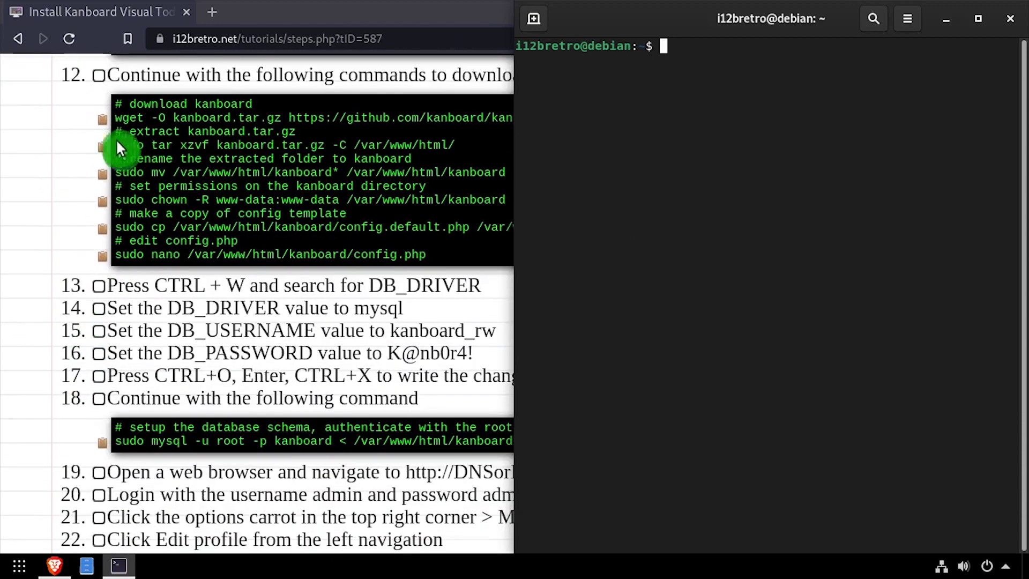
- Download the Kanboard 1.2.20 archive with wget and extract it into the web root
{"action": "left_click", "coordinate": [112, 135]}
{"action": "key", "text": "alt+Tab"}
{"action": "key", "text": "ctrl+shift+v"}
{"action": "key", "text": "Return"}
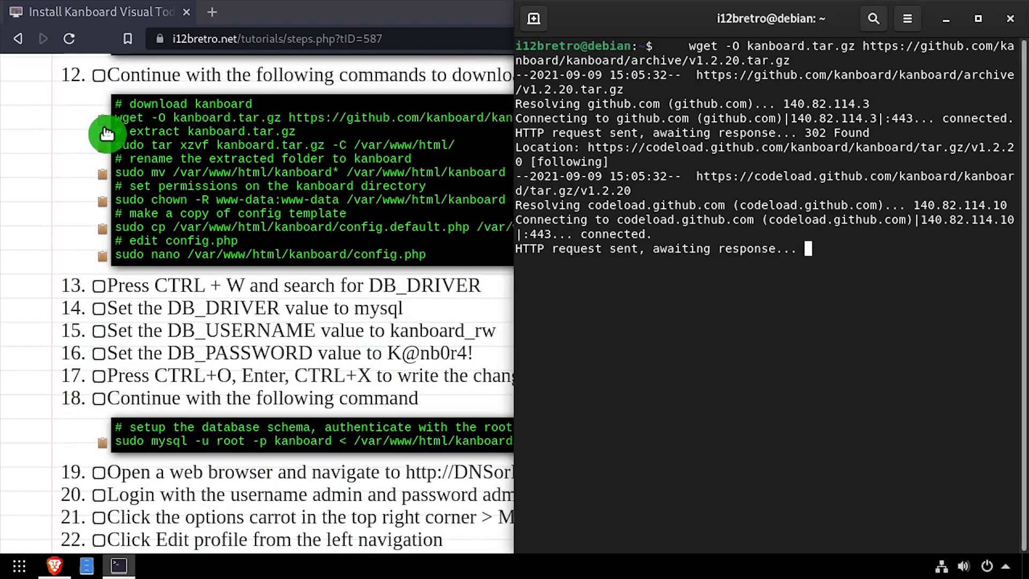
{"action": "left_click", "coordinate": [104, 139]}
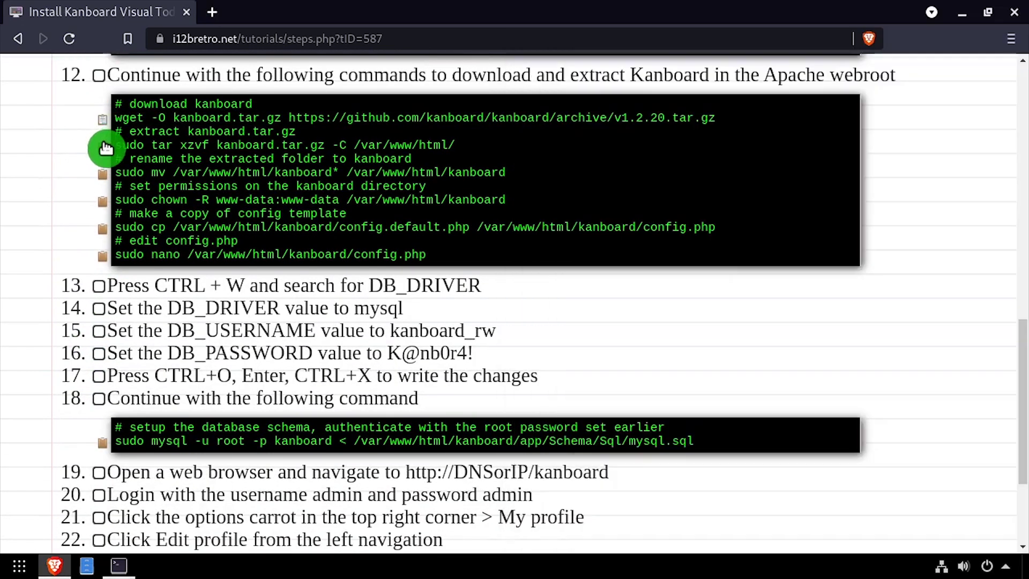
{"action": "key", "text": "alt+Tab"}
{"action": "key", "text": "ctrl+shift+v"}
{"action": "key", "text": "Return"}
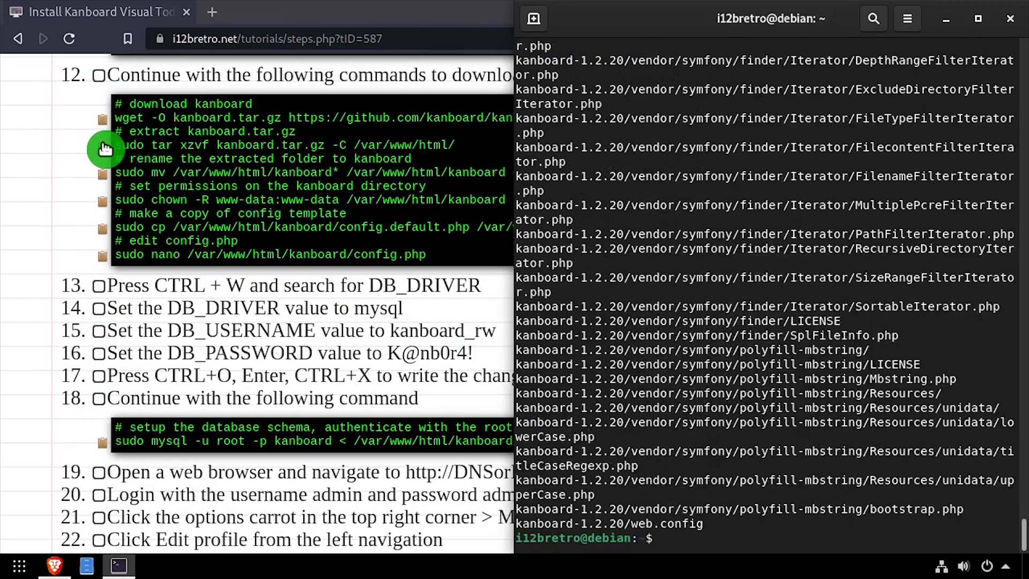
- Rename the extracted folder to /var/www/html/kanboard and give www-data ownership of it
{"action": "left_click", "coordinate": [103, 172]}
{"action": "key", "text": "alt+Tab"}
{"action": "type", "text": "sudo mv /var/www/html/kanboard* /var/www/html/kanboard"}
{"action": "key", "text": "Return"}
{"action": "left_click", "coordinate": [103, 201]}
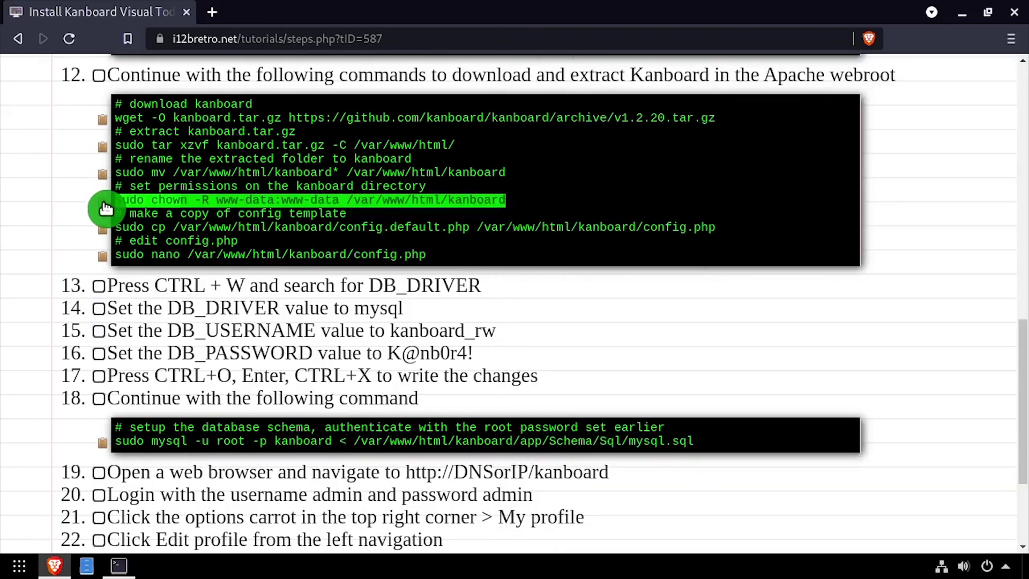
{"action": "key", "text": "alt+Tab"}
{"action": "type", "text": "sudo chown -R www-data:www-data /var/www/html/kanboard"}
{"action": "key", "text": "Return"}
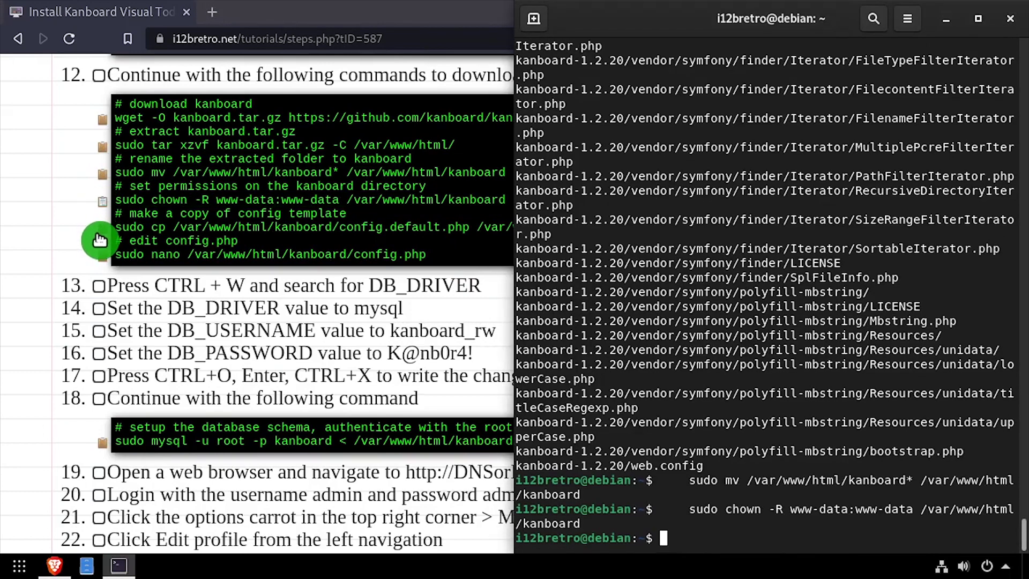
{"action": "left_click", "coordinate": [102, 231]}
- Copy the default template to config.php and open it in nano
{"action": "key", "text": "alt+Tab"}
{"action": "type", "text": "sudo cp /var/www/html/kanboard/config.default.php /var/www/html/kanboard/config.php"}
{"action": "key", "text": "Return"}
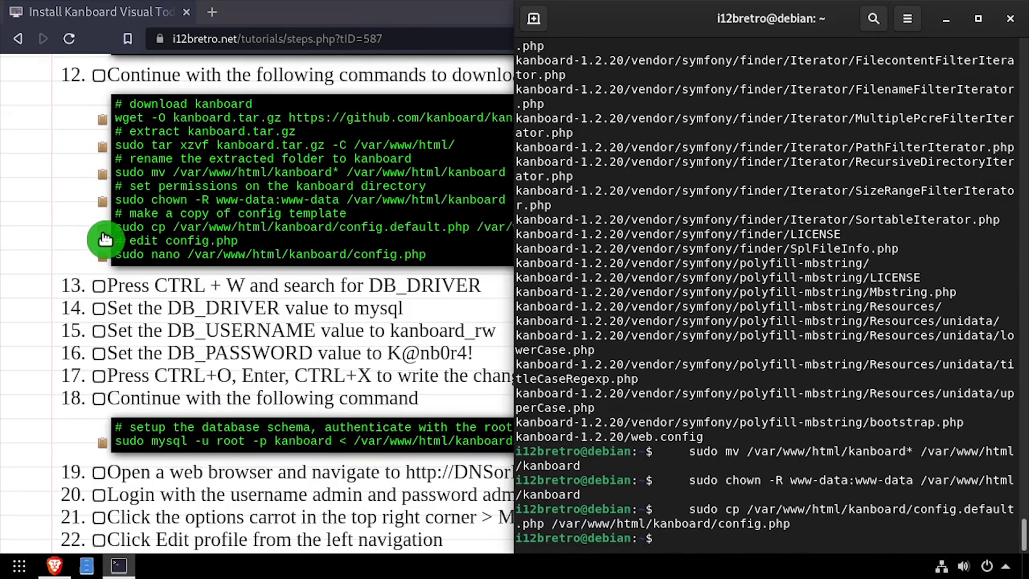
{"action": "left_click", "coordinate": [103, 254]}
{"action": "key", "text": "alt+Tab"}
{"action": "key", "text": "ctrl+shift+v"}
{"action": "key", "text": "Return"}
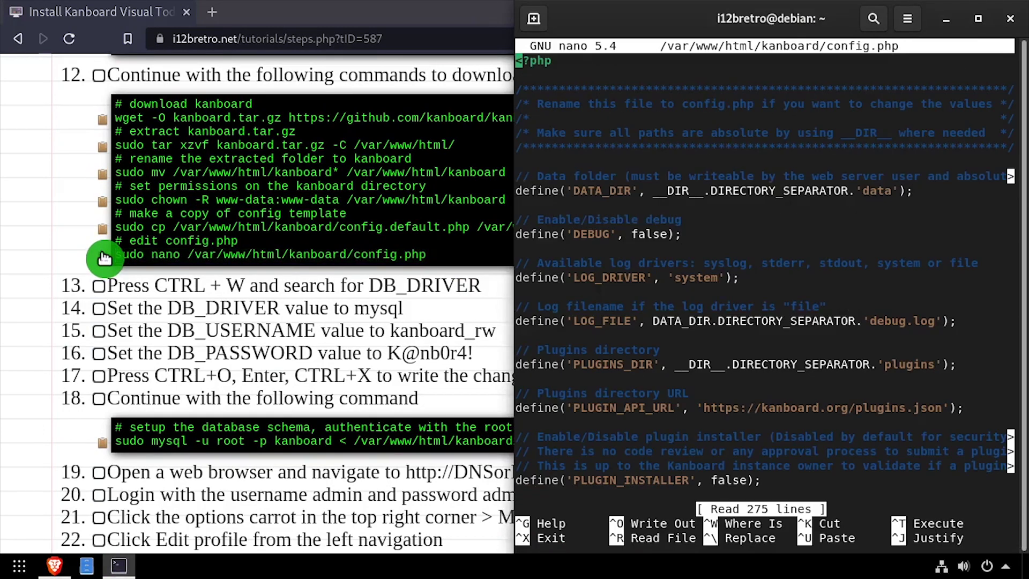
- Set DB_DRIVER mysql, DB_USERNAME kanboard_rw and the password, then save and exit nano
{"action": "key", "text": "ctrl+w"}
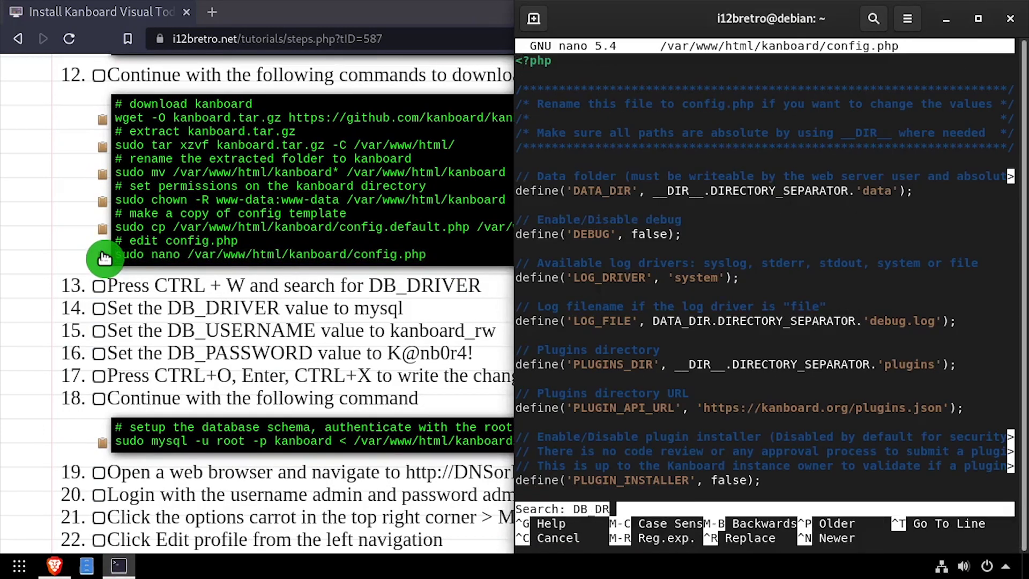
{"action": "key", "text": "Return"}
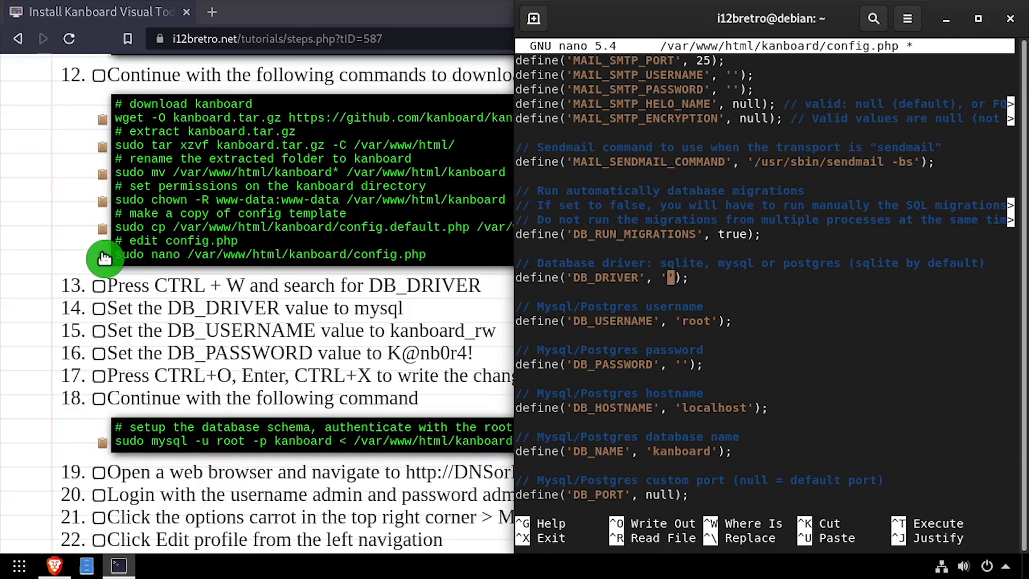
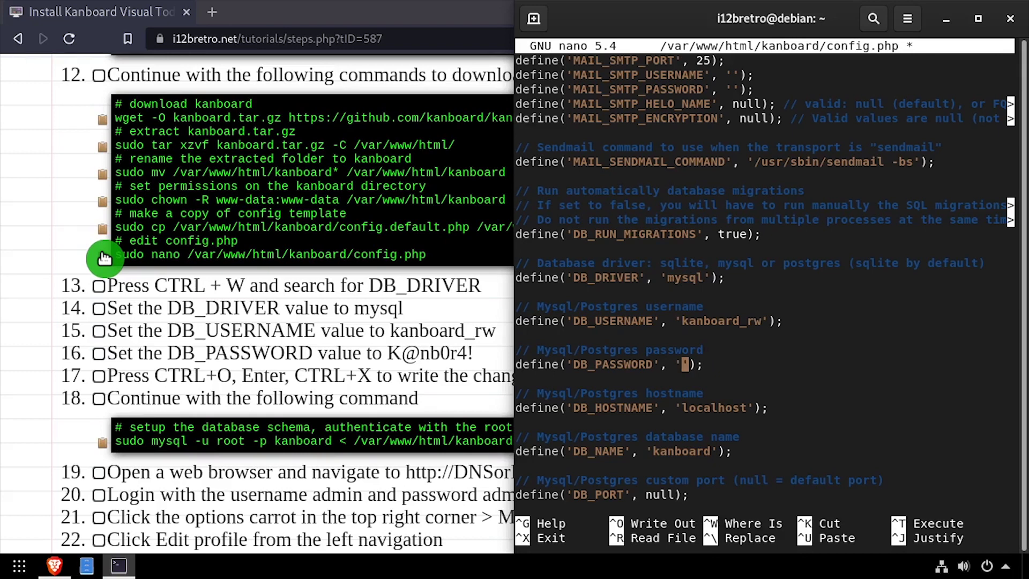
{"action": "key", "text": "ctrl+o"}
{"action": "key", "text": "Return"}
{"action": "key", "text": "ctrl+x"}
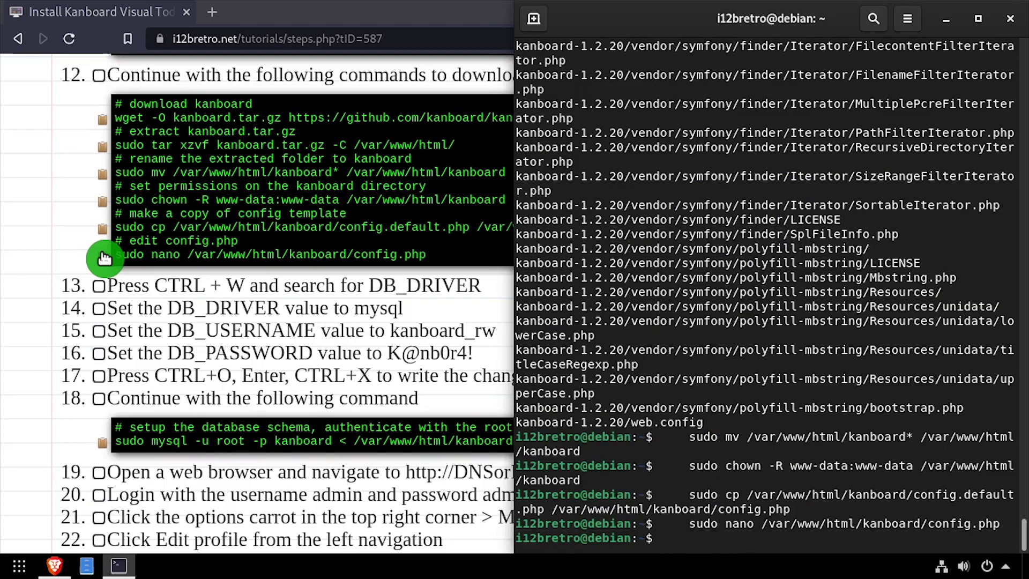
{"action": "scroll", "coordinate": [63, 392], "scroll_direction": "down", "scroll_amount": 1}
- Import mysql.sql into the kanboard database as root and return to the tutorial page
{"action": "left_click", "coordinate": [105, 403]}
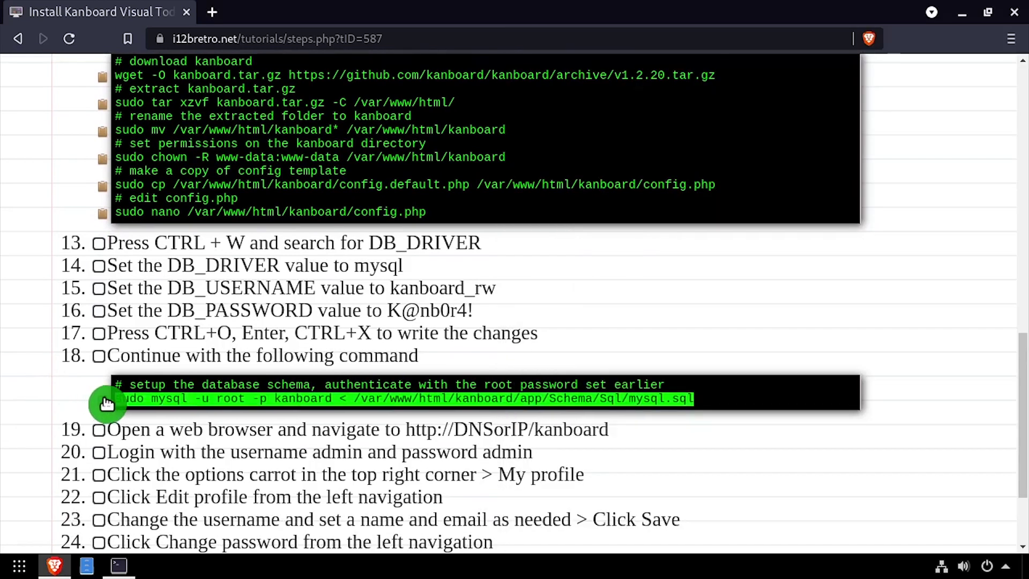
{"action": "key", "text": "alt+Tab"}
{"action": "key", "text": "ctrl+shift+v"}
{"action": "key", "text": "Return"}
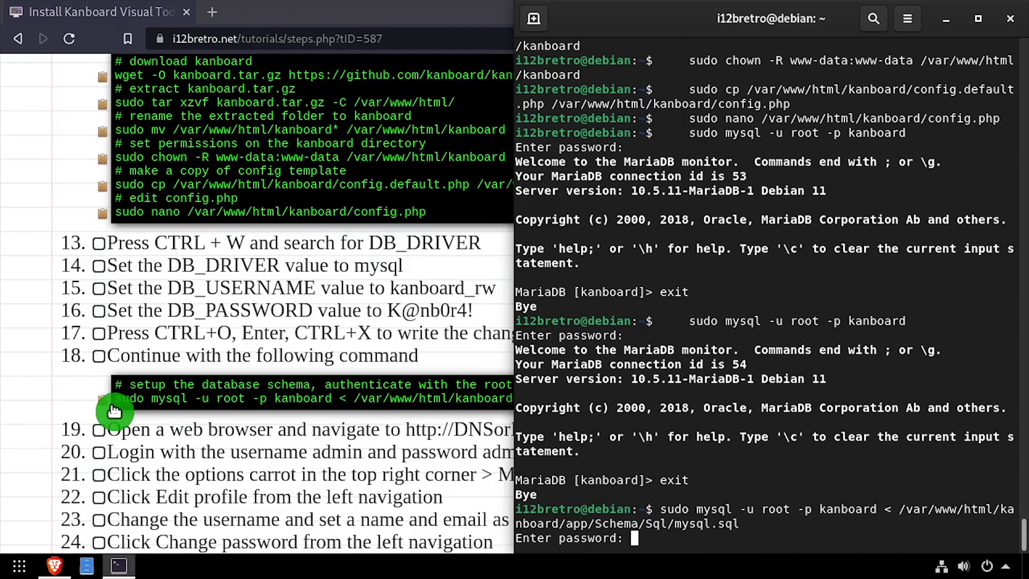
{"action": "key", "text": "Return"}
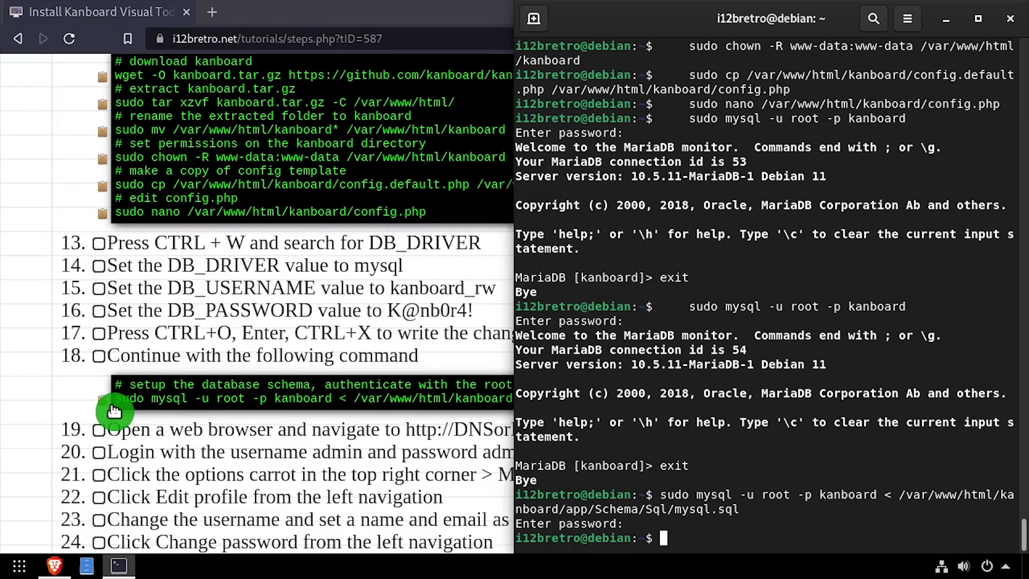
{"action": "left_click", "coordinate": [42, 390]}
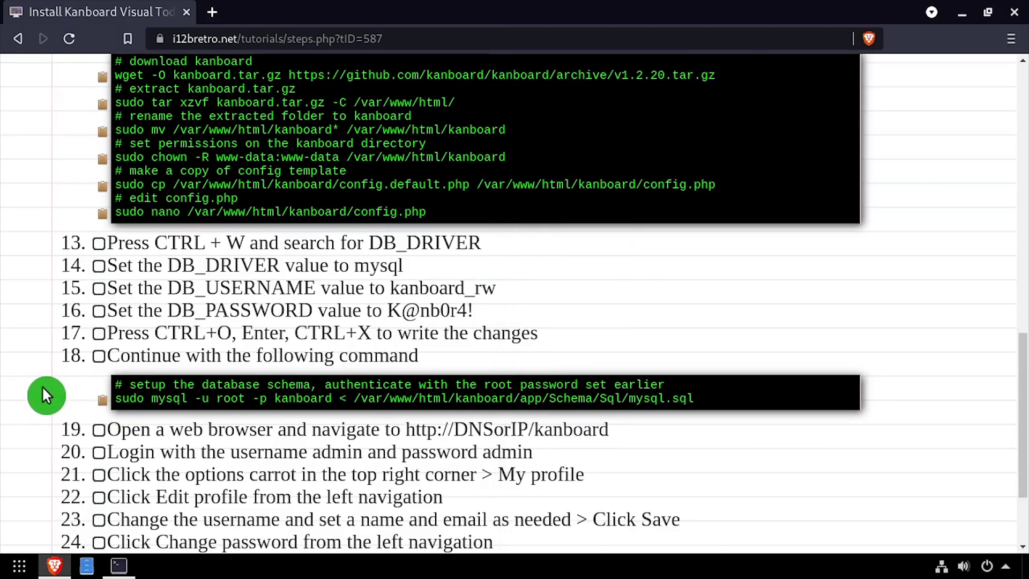
{"action": "scroll", "coordinate": [41, 385], "scroll_direction": "down", "scroll_amount": 3}
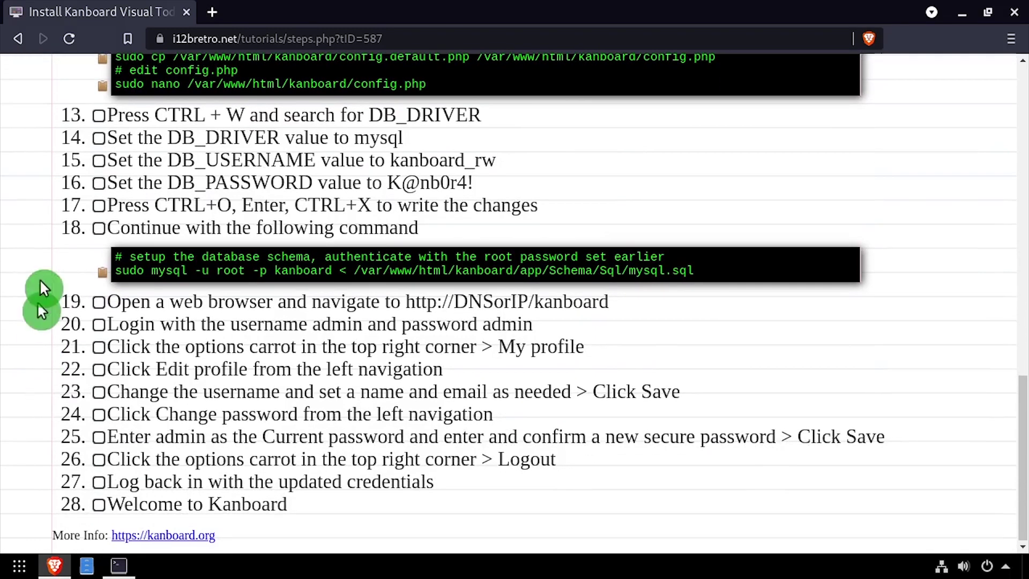
{"action": "left_click", "coordinate": [212, 13]}
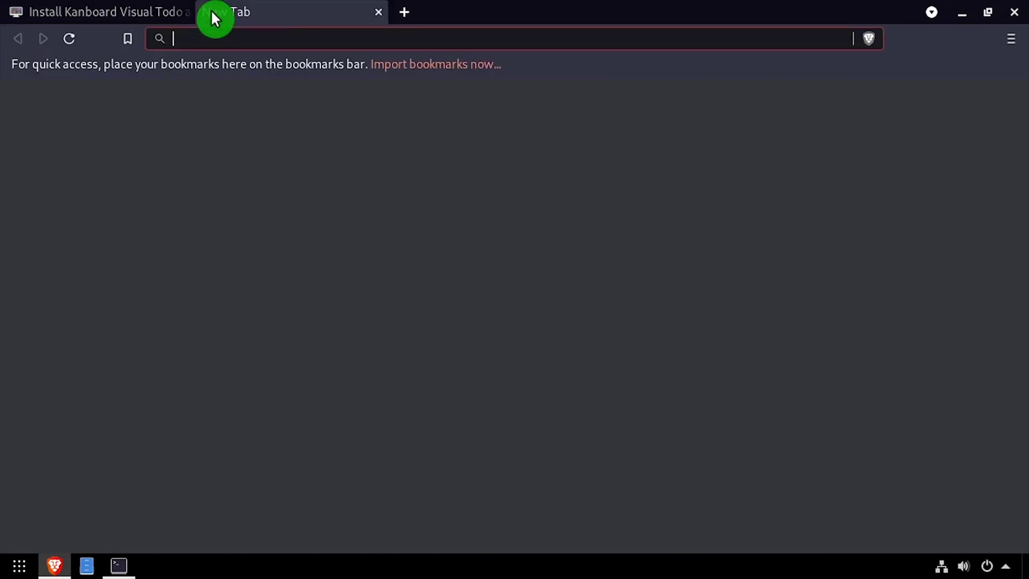
{"action": "type", "text": "http://localhost/kanboard"}
{"action": "key", "text": "Return"}
{"action": "type", "text": "ad"}
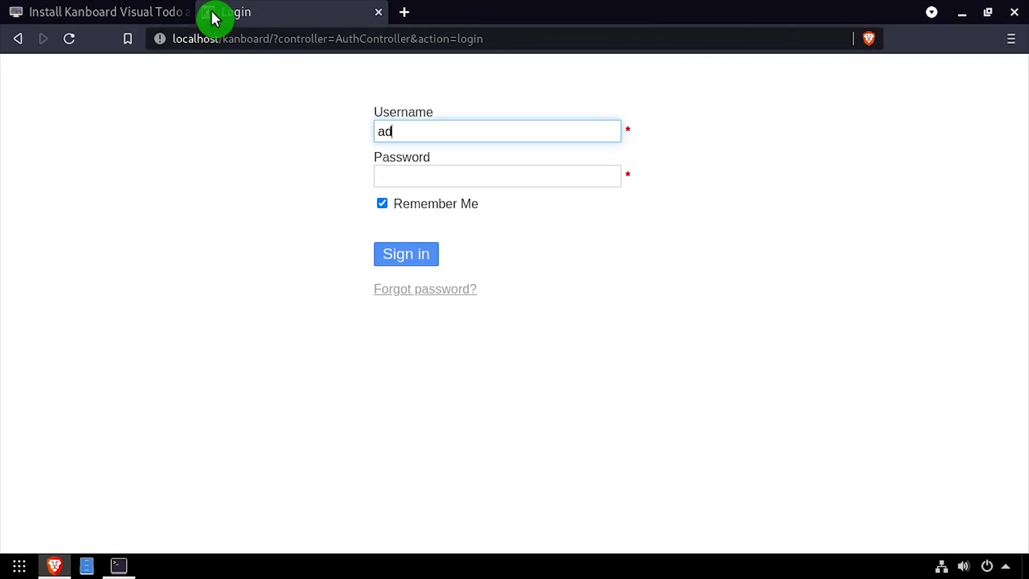
{"action": "type", "text": "min"}
{"action": "key", "text": "Tab"}
{"action": "type", "text": "admin"}
{"action": "key", "text": "Return"}
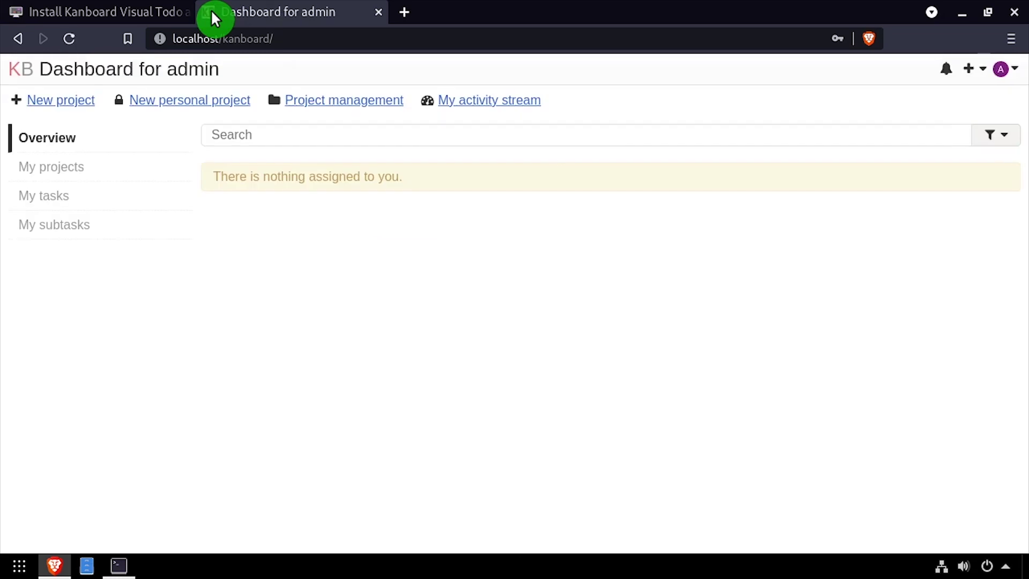
{"action": "left_click", "coordinate": [1002, 80]}
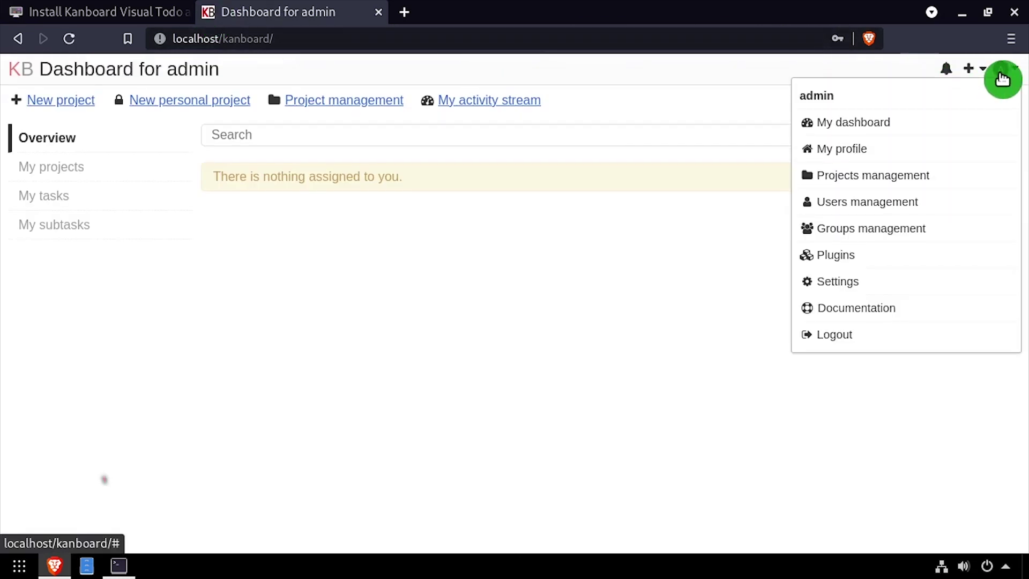
{"action": "left_click", "coordinate": [874, 148]}
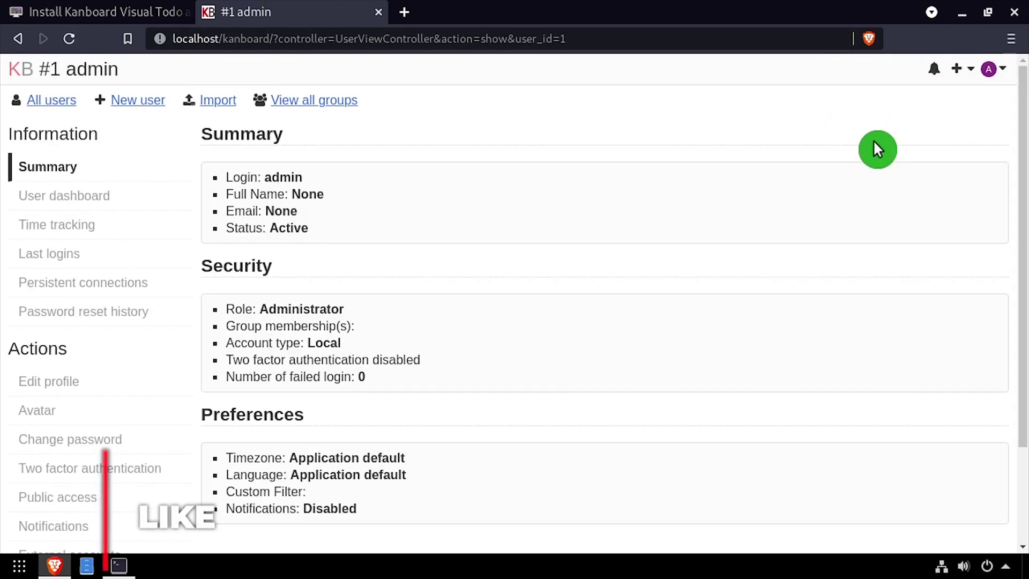
- Rename the admin user to i12bretro with matching name and email and save the profile
{"action": "left_click", "coordinate": [66, 378]}
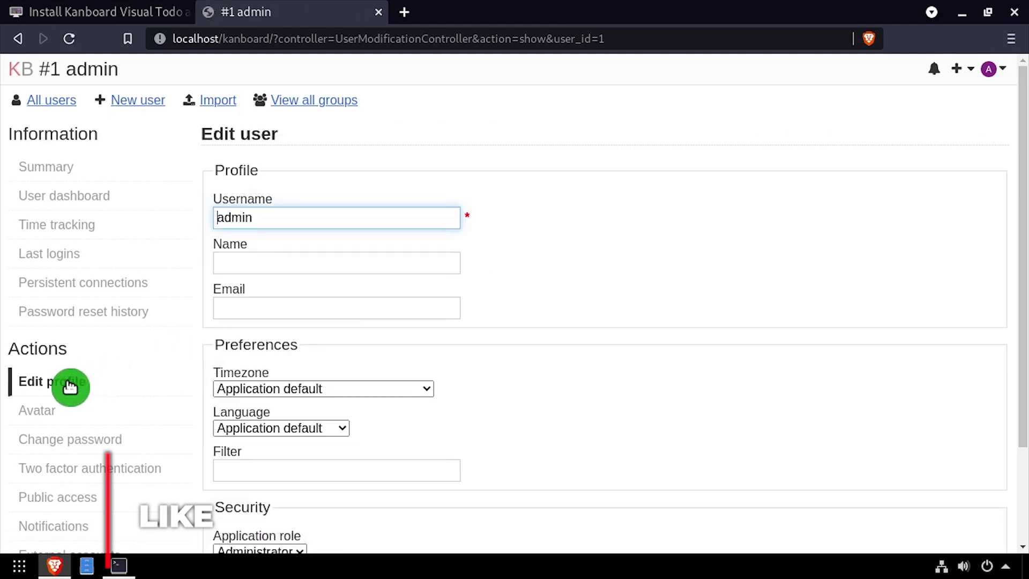
{"action": "double_click", "coordinate": [252, 217]}
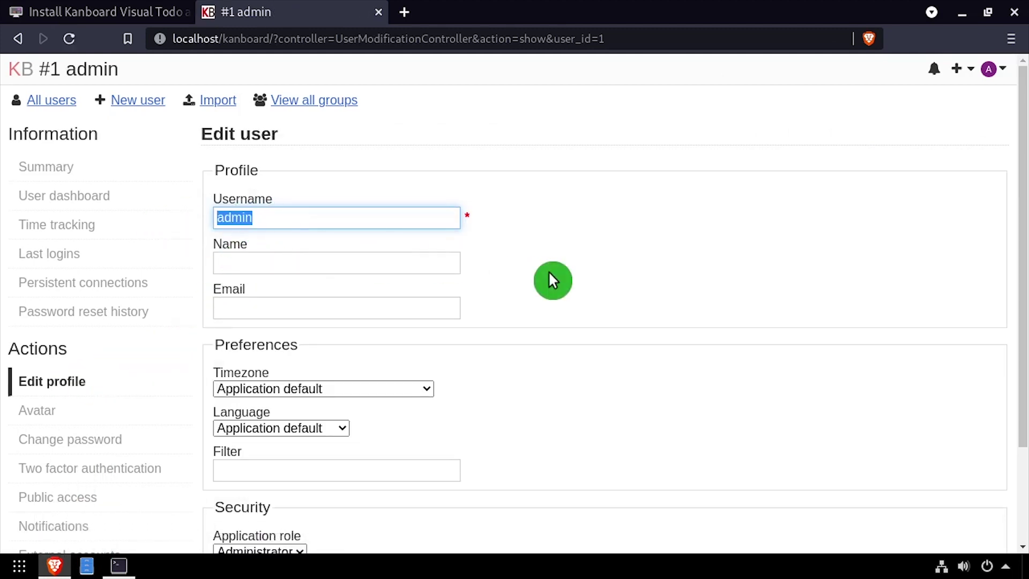
{"action": "type", "text": "i12bretro"}
{"action": "key", "text": "Tab"}
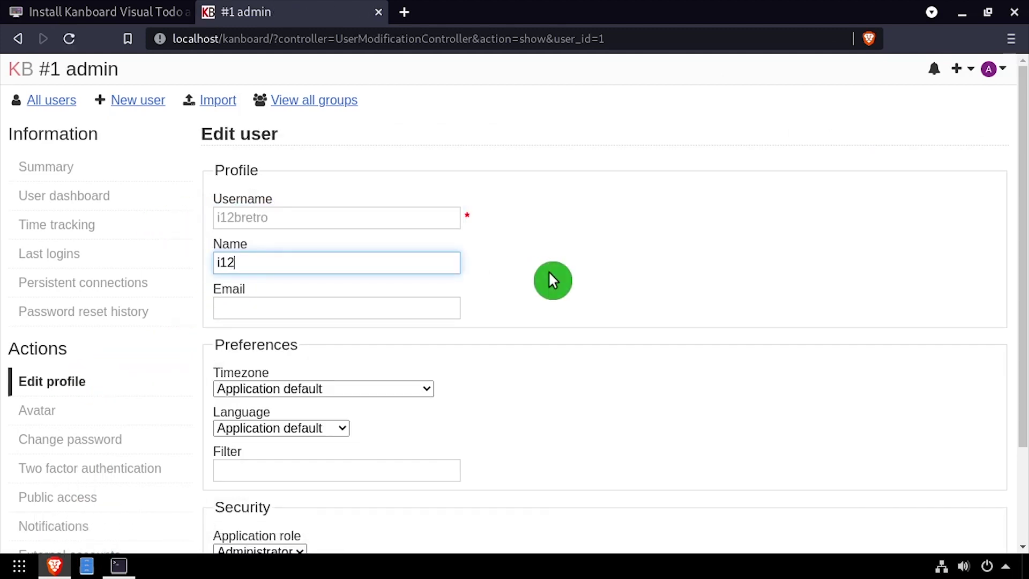
{"action": "type", "text": "retro"}
{"action": "key", "text": "Tab"}
{"action": "type", "text": "i1"}
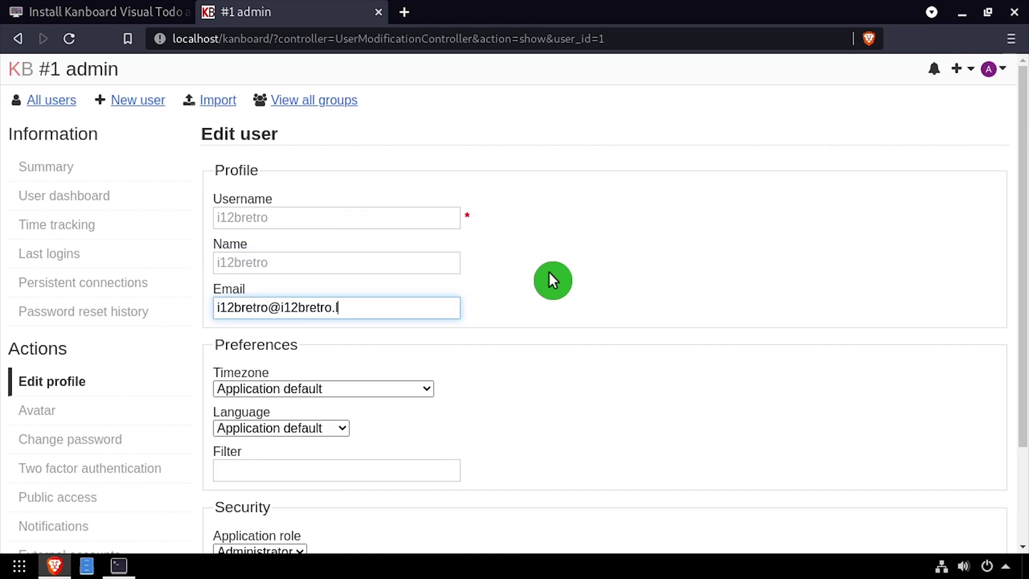
{"action": "scroll", "coordinate": [552, 252], "scroll_direction": "down", "scroll_amount": 3}
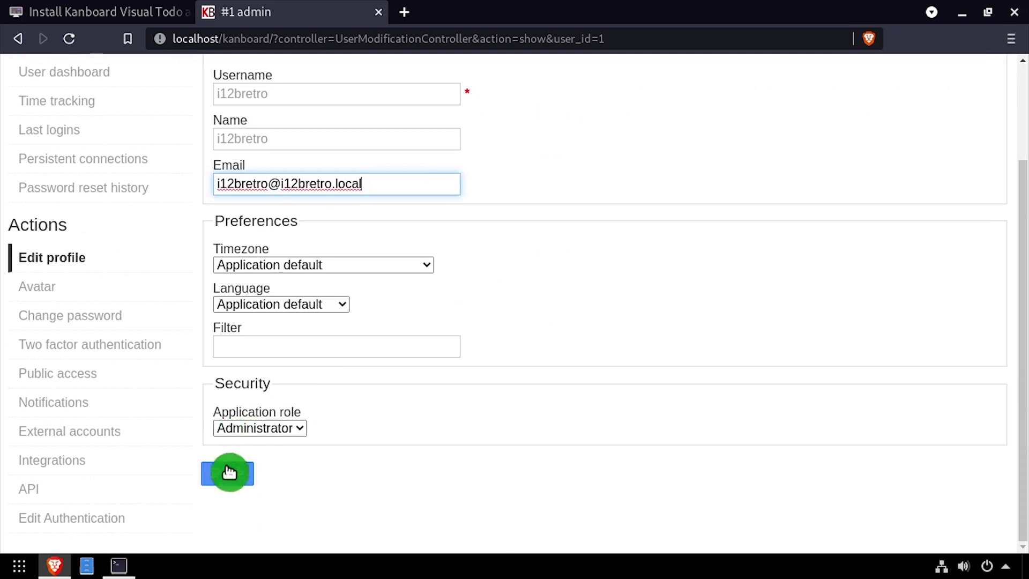
{"action": "left_click", "coordinate": [225, 471]}
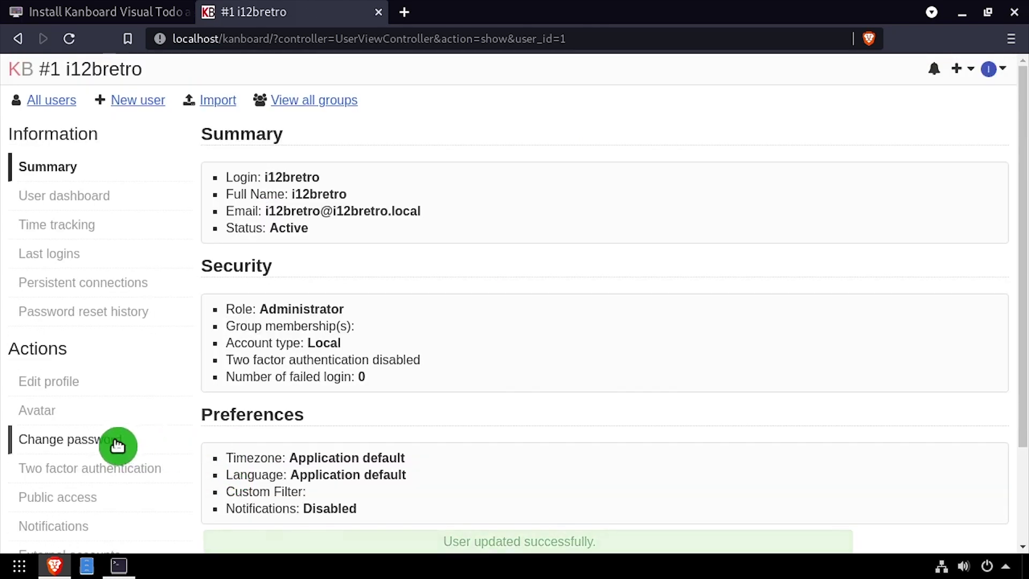
{"action": "left_click", "coordinate": [119, 448]}
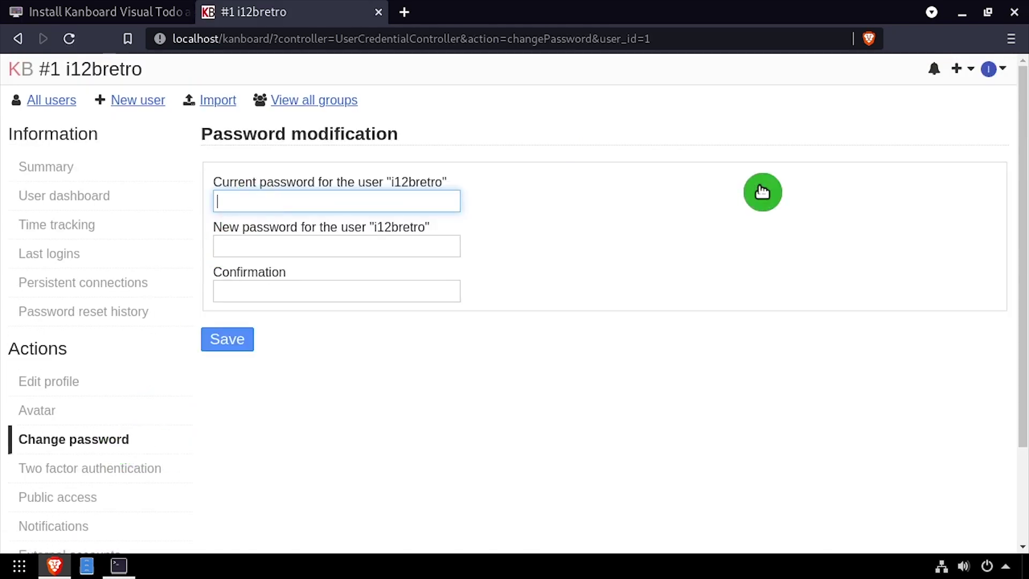
{"action": "type", "text": "in"}
- Enter the current and new passwords and save the password change
{"action": "key", "text": "Tab"}
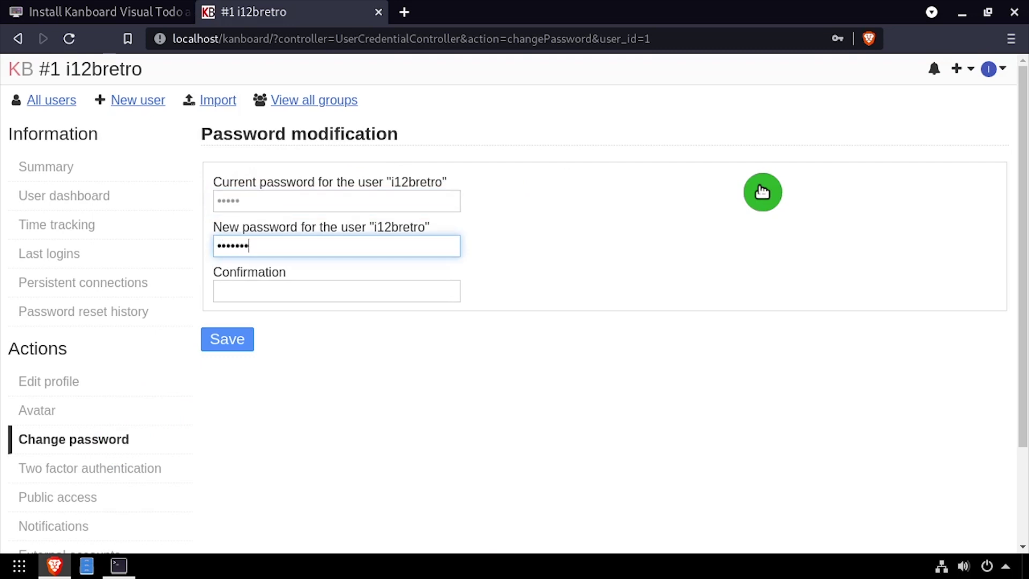
{"action": "type", "text": "ro"}
{"action": "key", "text": "Tab"}
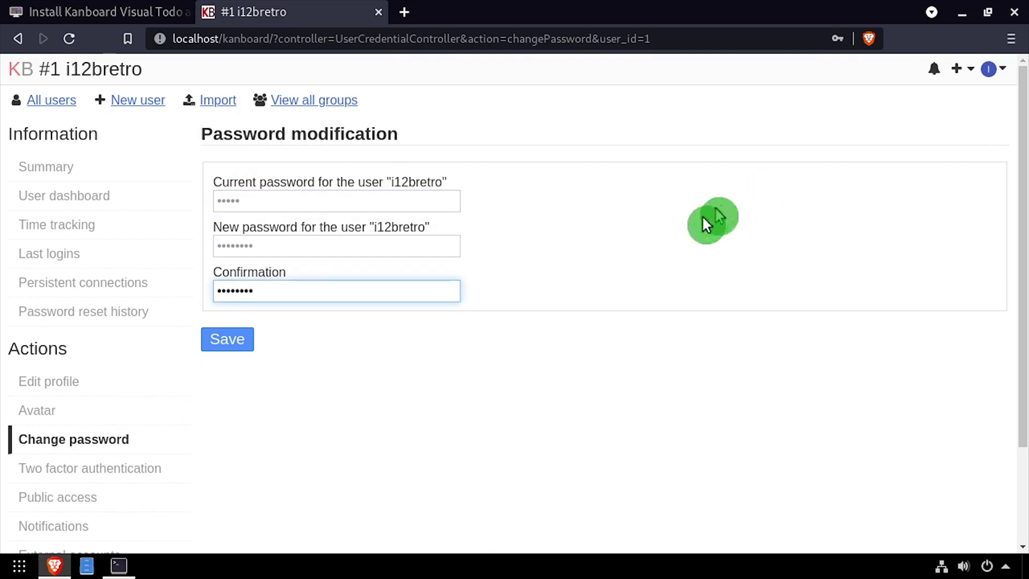
{"action": "left_click", "coordinate": [227, 339]}
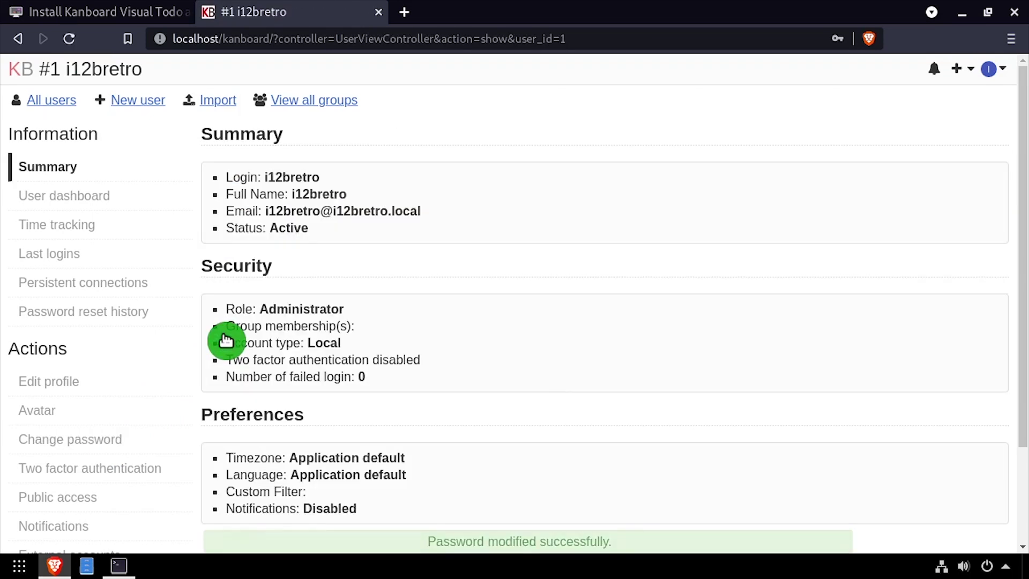
- Log out and sign back in as i12bretro with the new password
{"action": "left_click", "coordinate": [991, 69]}
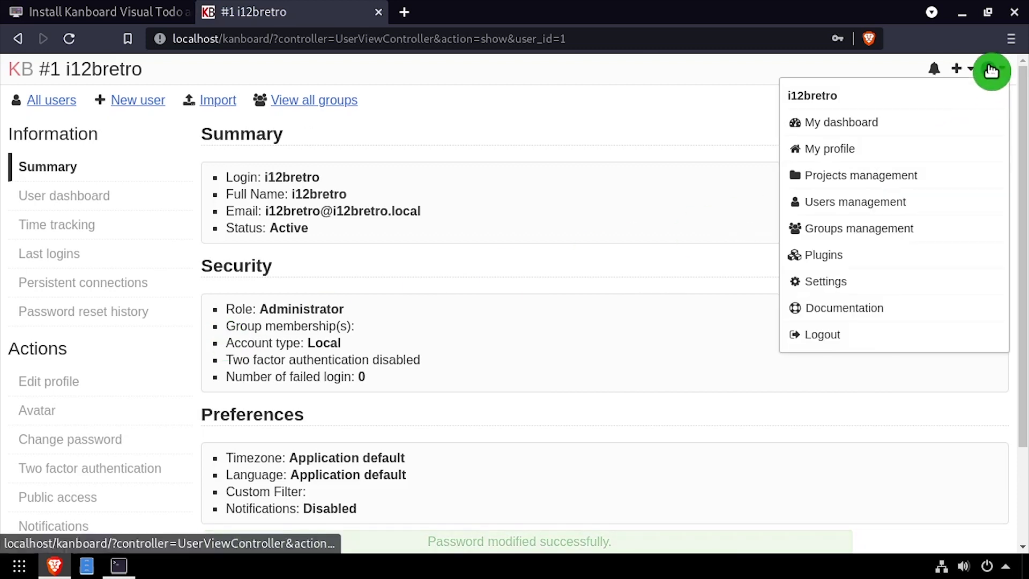
{"action": "left_click", "coordinate": [846, 342]}
{"action": "left_click", "coordinate": [455, 133]}
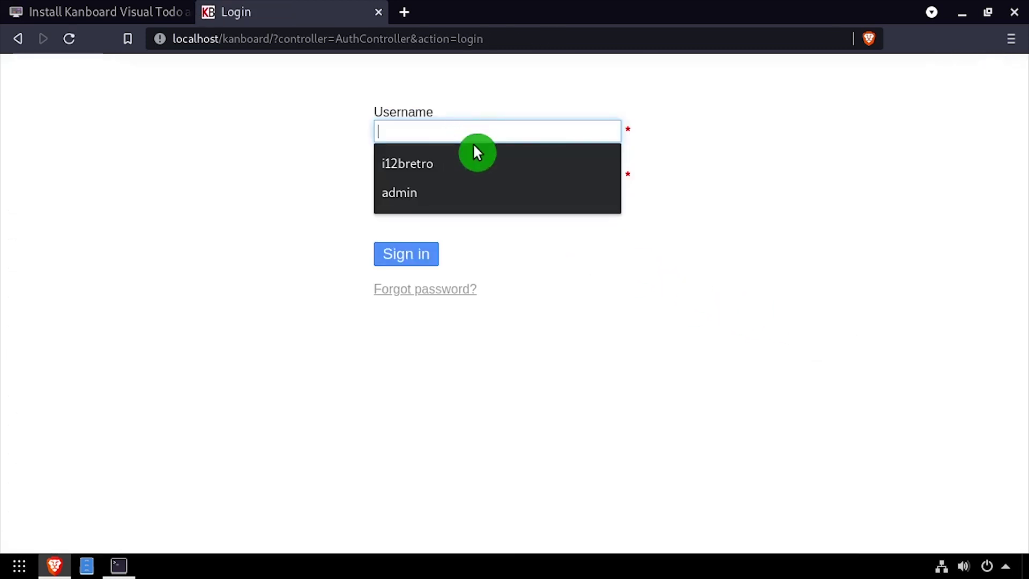
{"action": "left_click", "coordinate": [475, 153]}
{"action": "type", "text": "•••••••"}
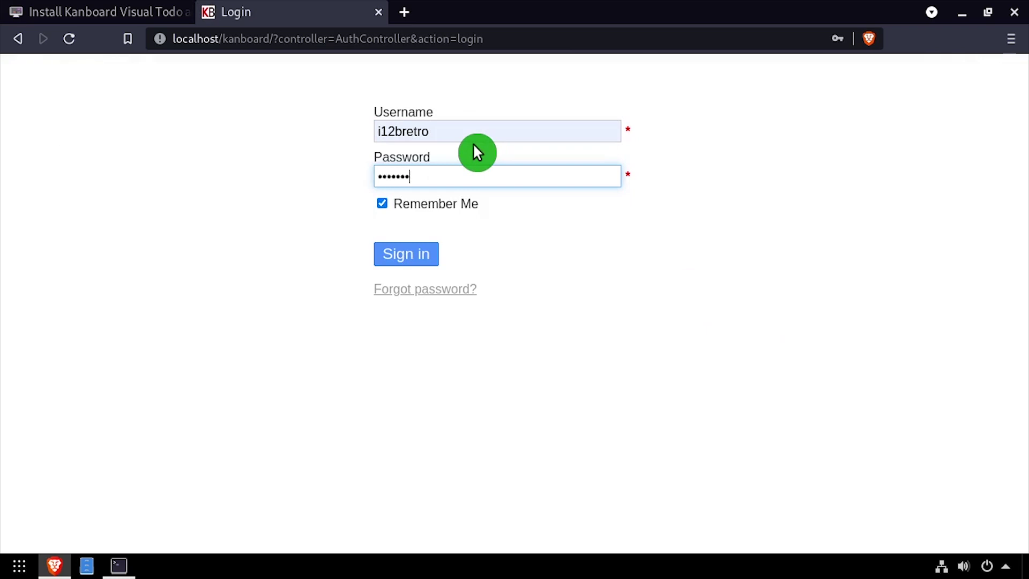
{"action": "key", "text": "Return"}
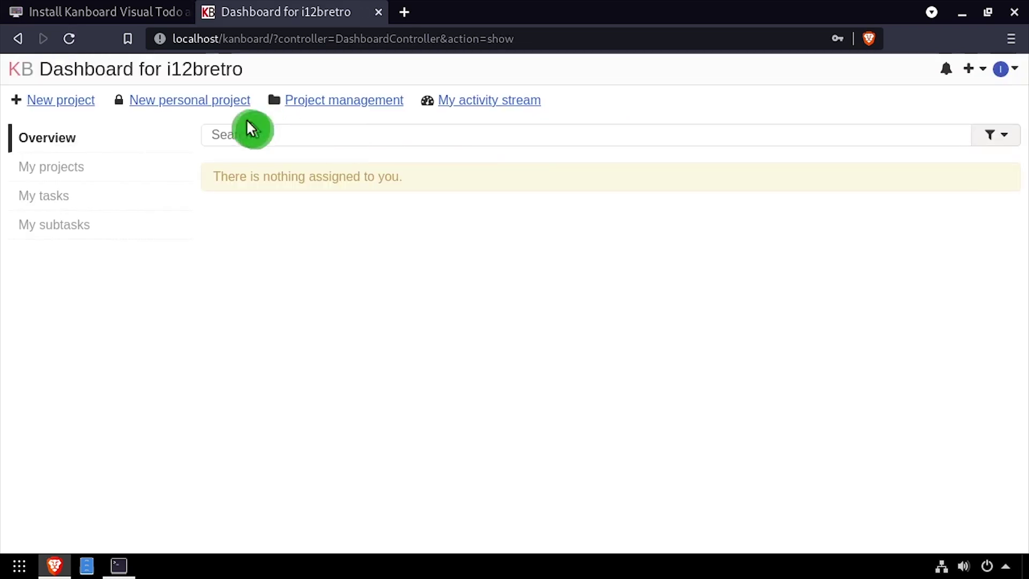
- Start a New personal project from the i12bretro dashboard
{"action": "left_click", "coordinate": [208, 103]}
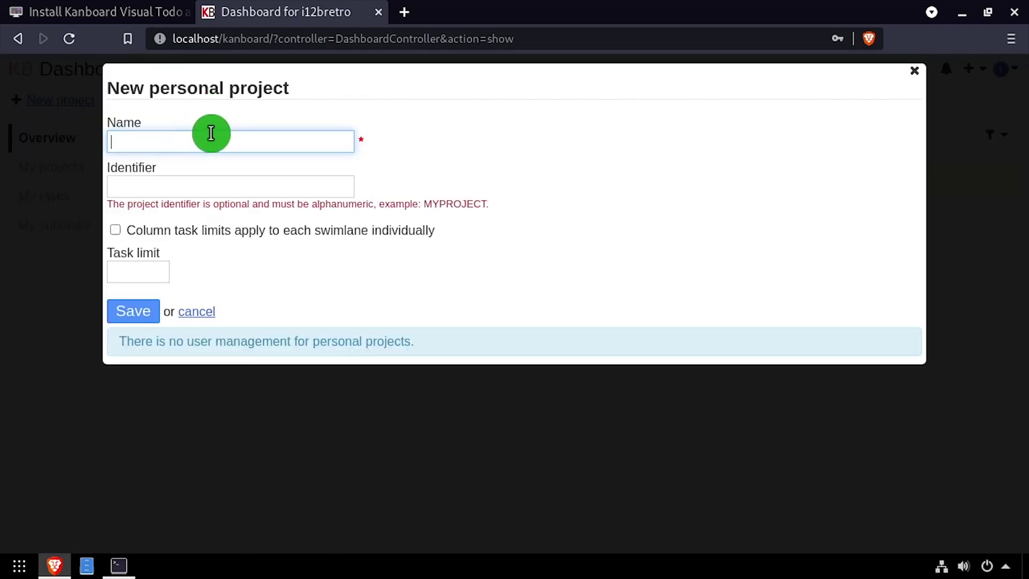